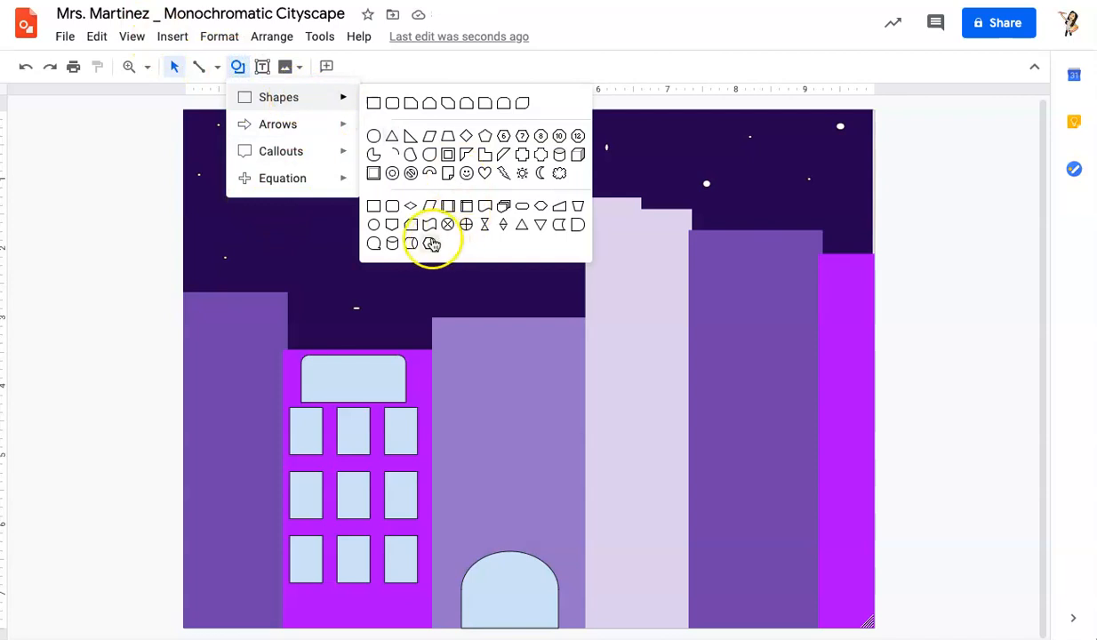
Step: Draw a rectangular door at the base of the magenta building
click(372, 224)
drag(305, 602, 399, 627)
click(151, 609)
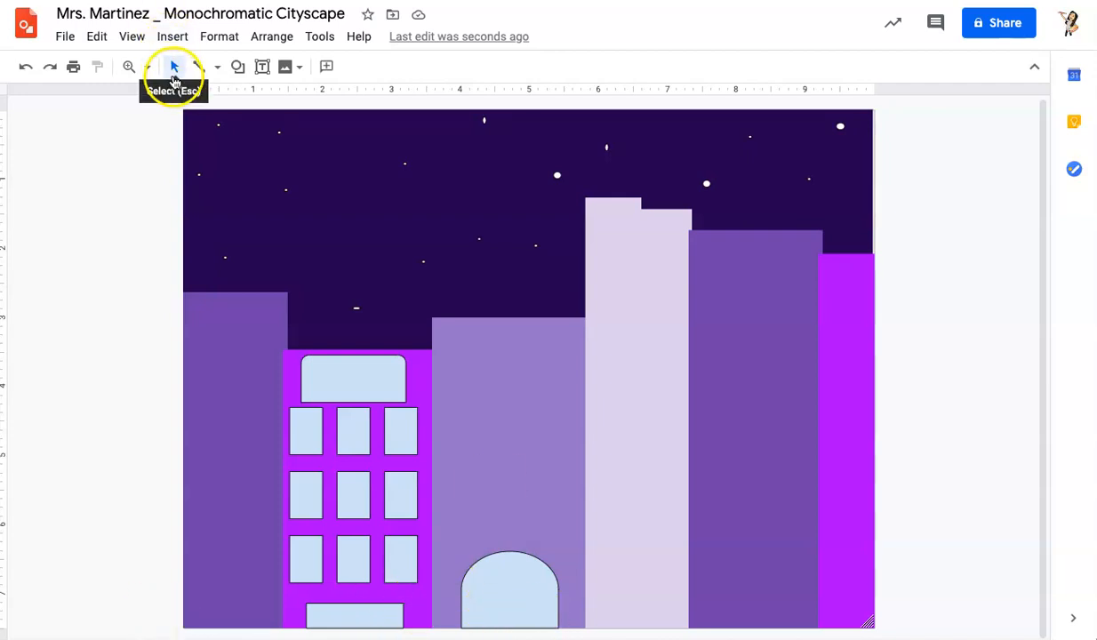
Step: Fill the arched door on the middle building black
click(487, 583)
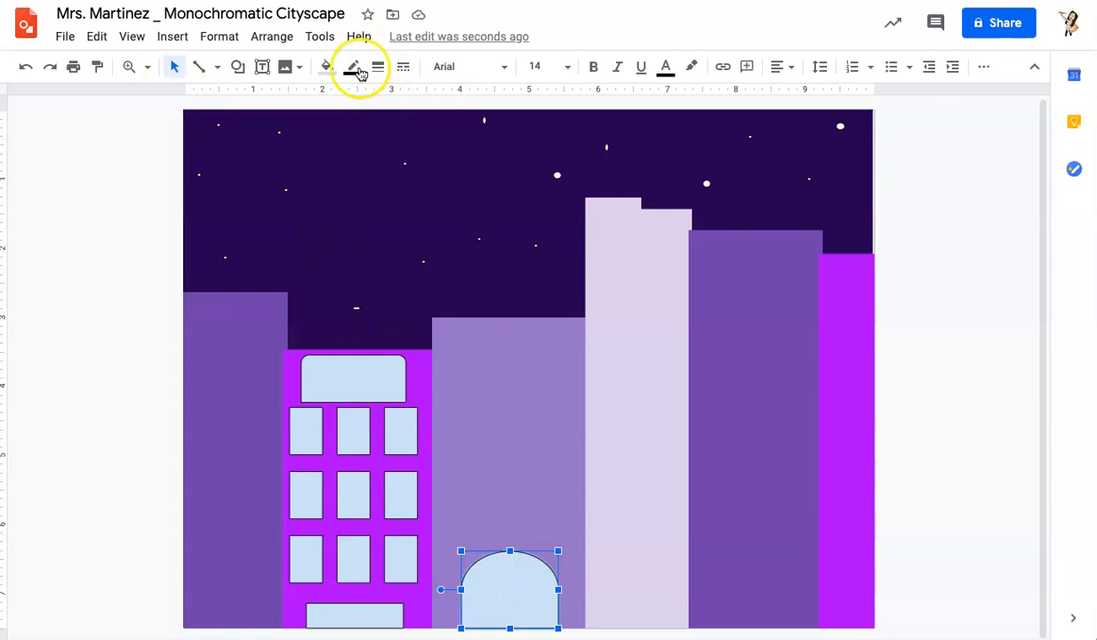
click(327, 67)
click(335, 157)
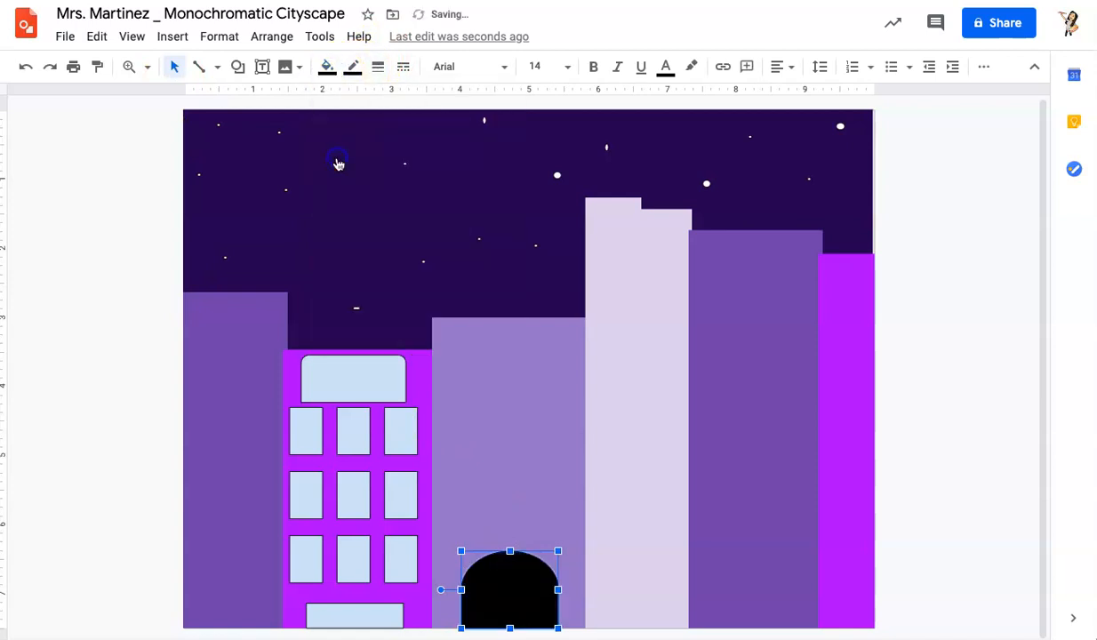
click(29, 374)
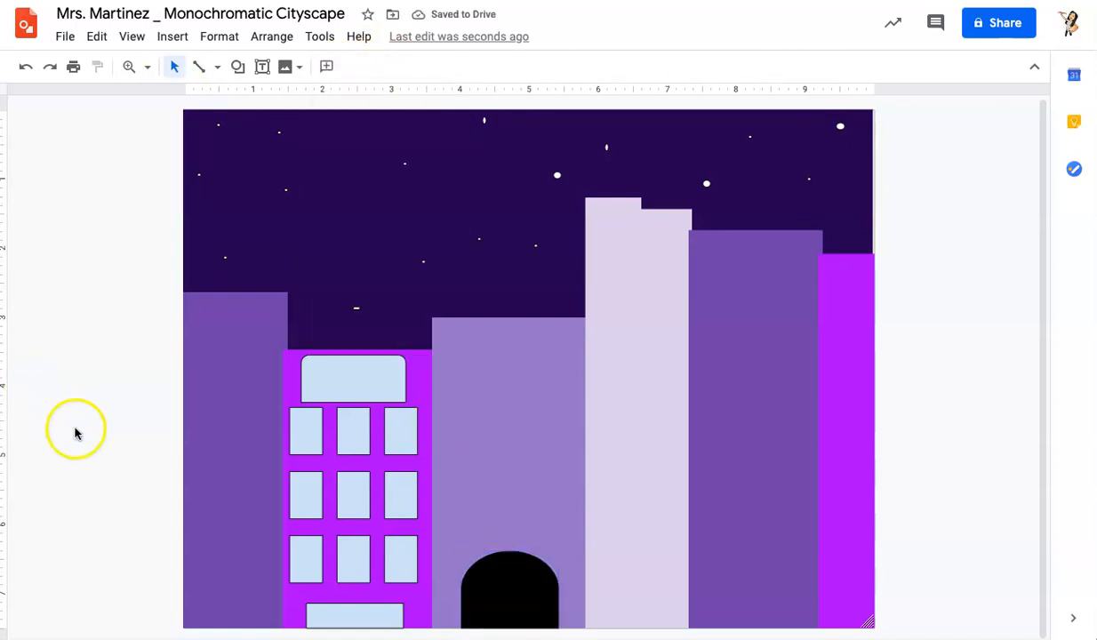
Step: Fill the new rectangular door black
click(366, 615)
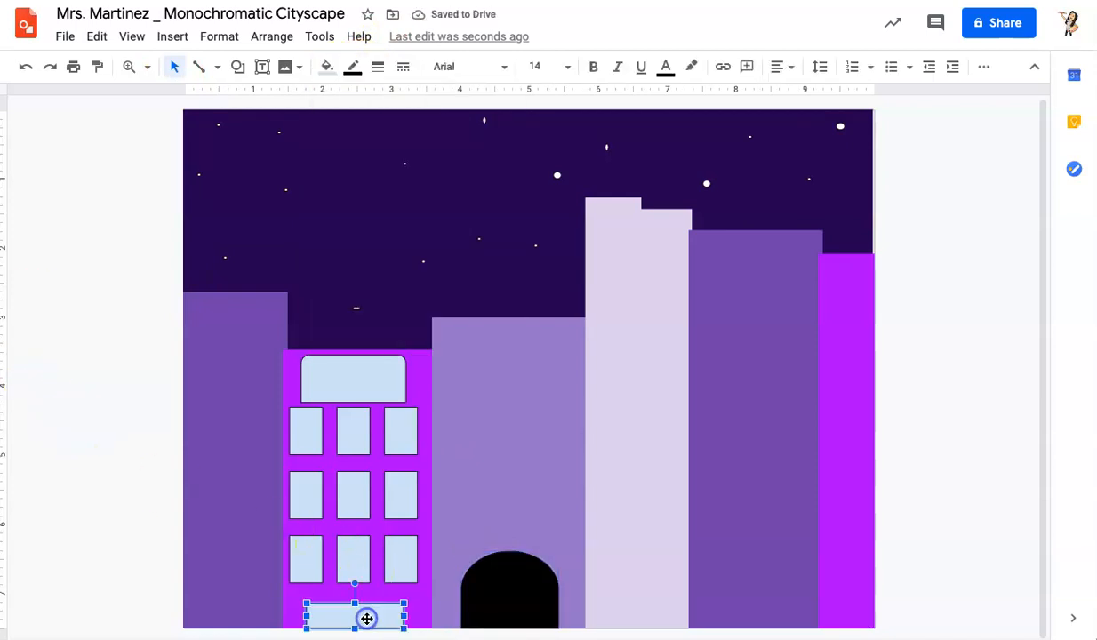
click(238, 68)
mouse_move(294, 105)
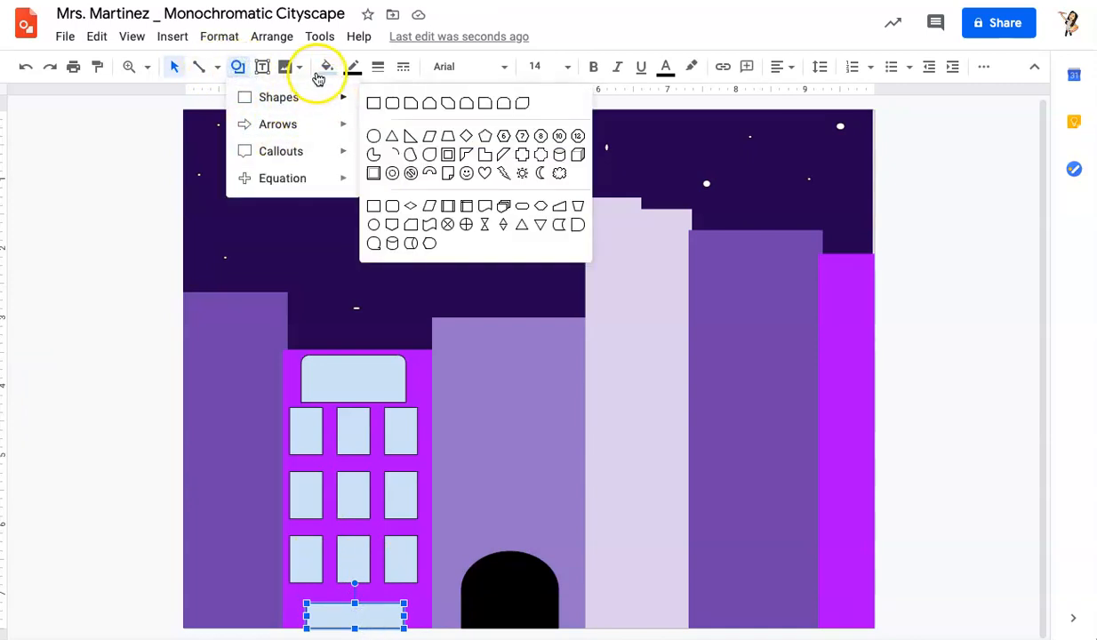
click(325, 68)
click(327, 158)
click(113, 453)
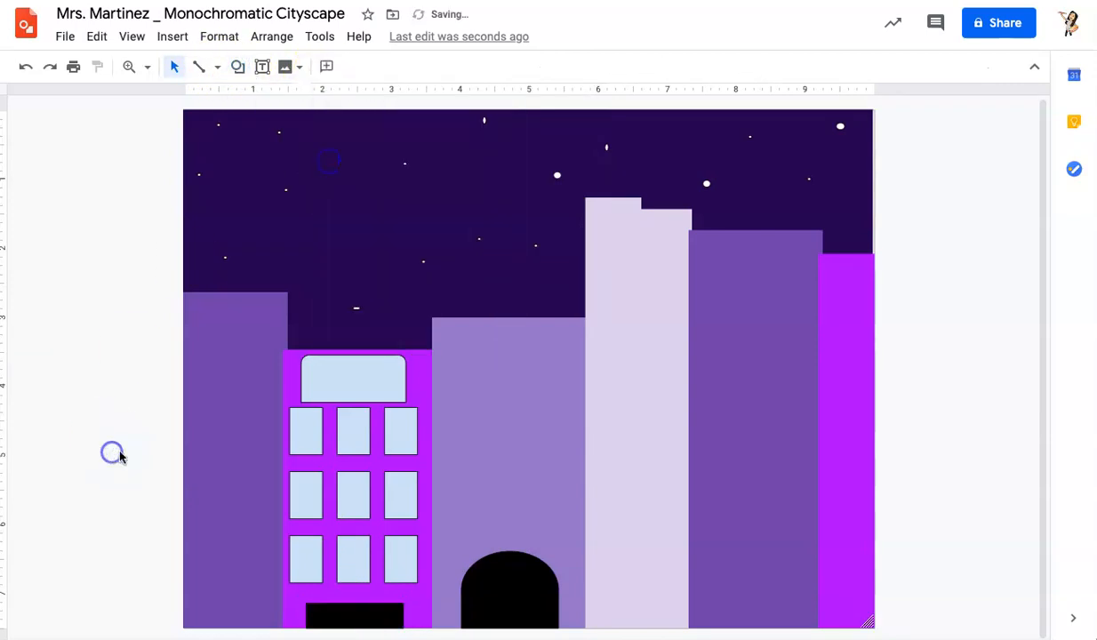
click(356, 388)
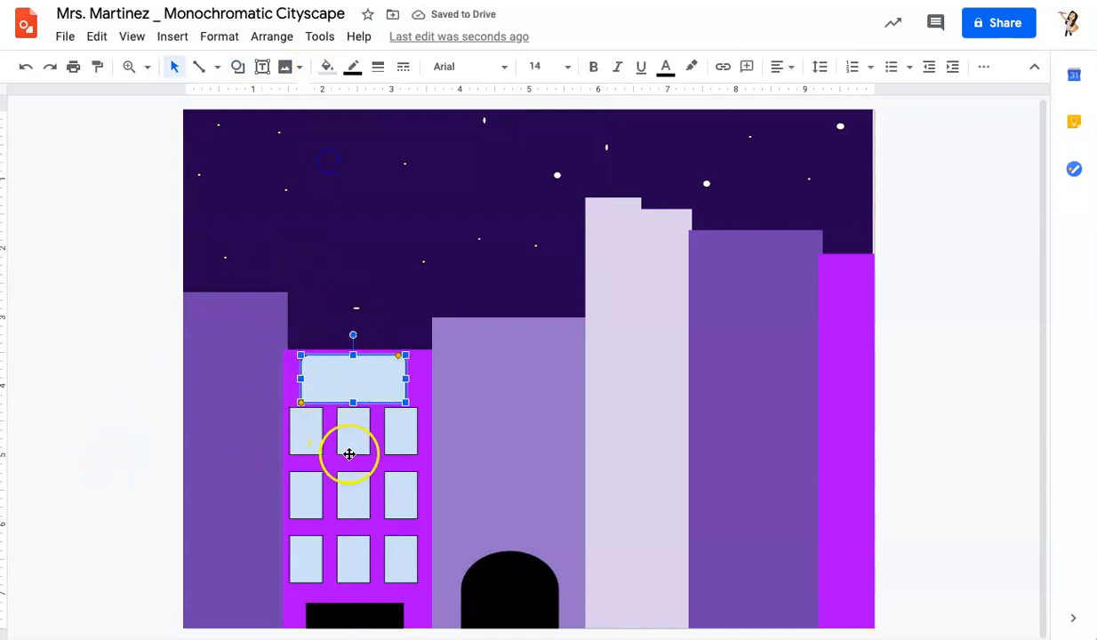
shift+click(409, 549)
shift+click(310, 553)
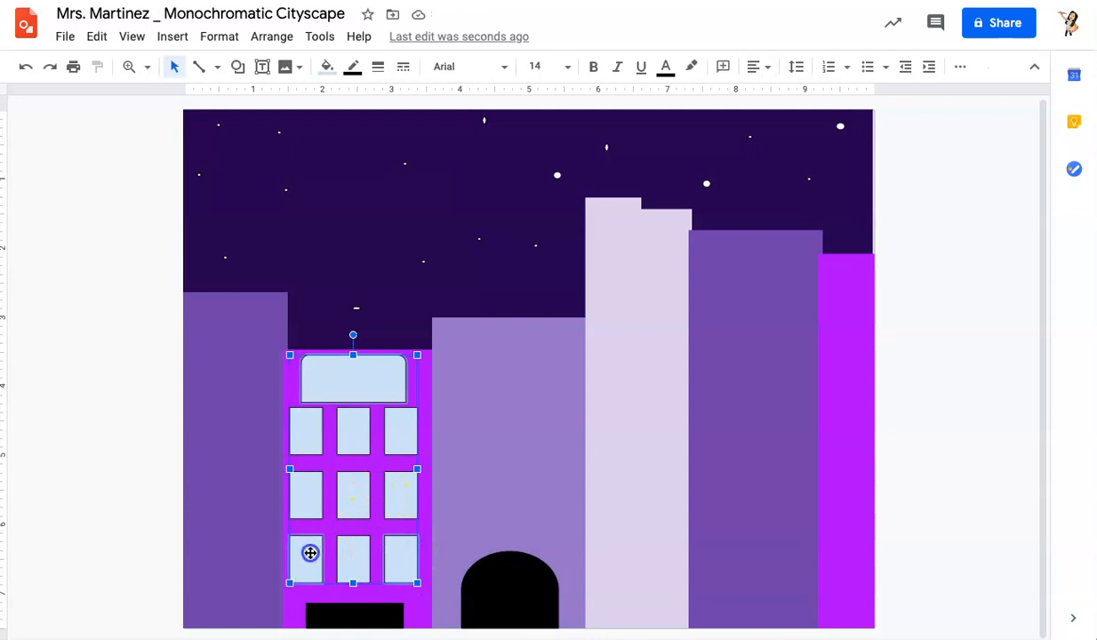
click(120, 340)
Step: Fill the sign panel at the top of the magenta building light lavender
click(316, 360)
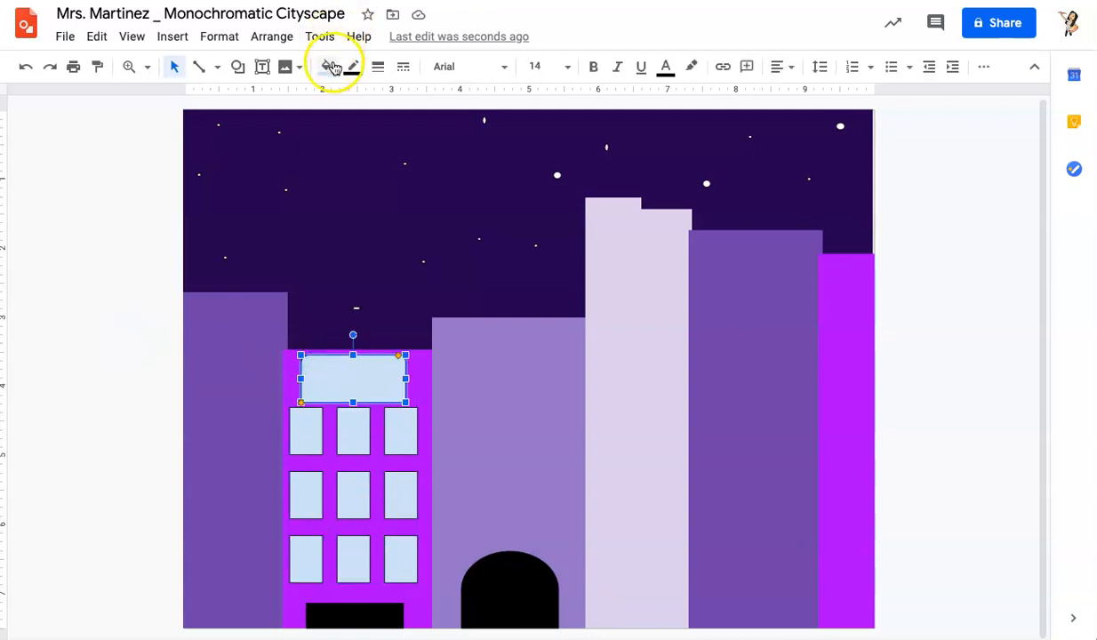
click(331, 68)
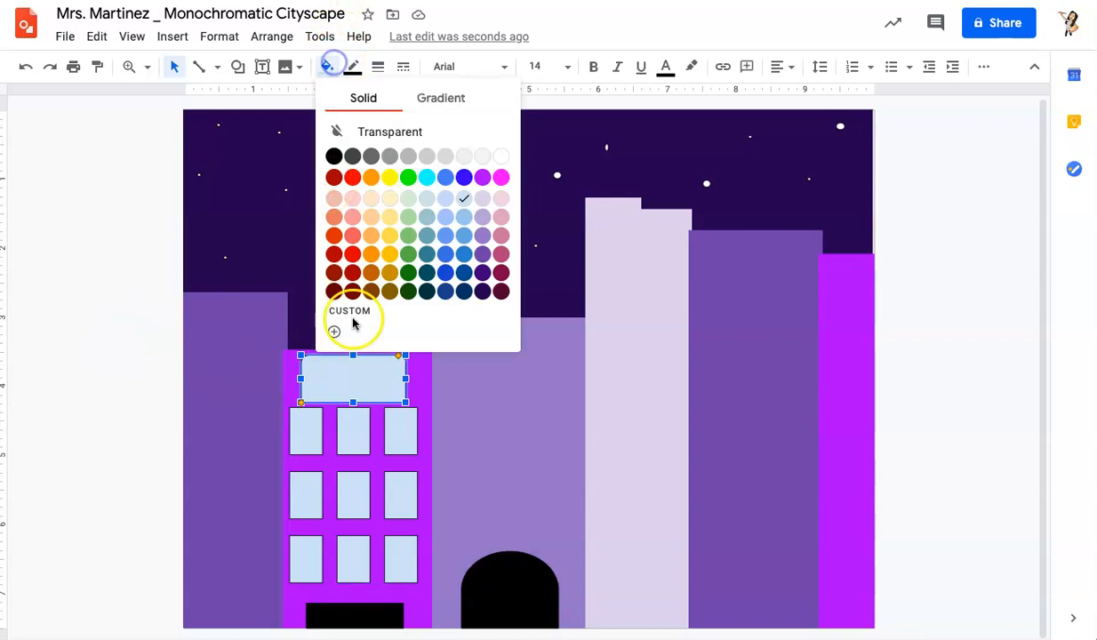
click(487, 200)
Step: Fill each of the three top-row windows of the magenta building light lavender
click(318, 436)
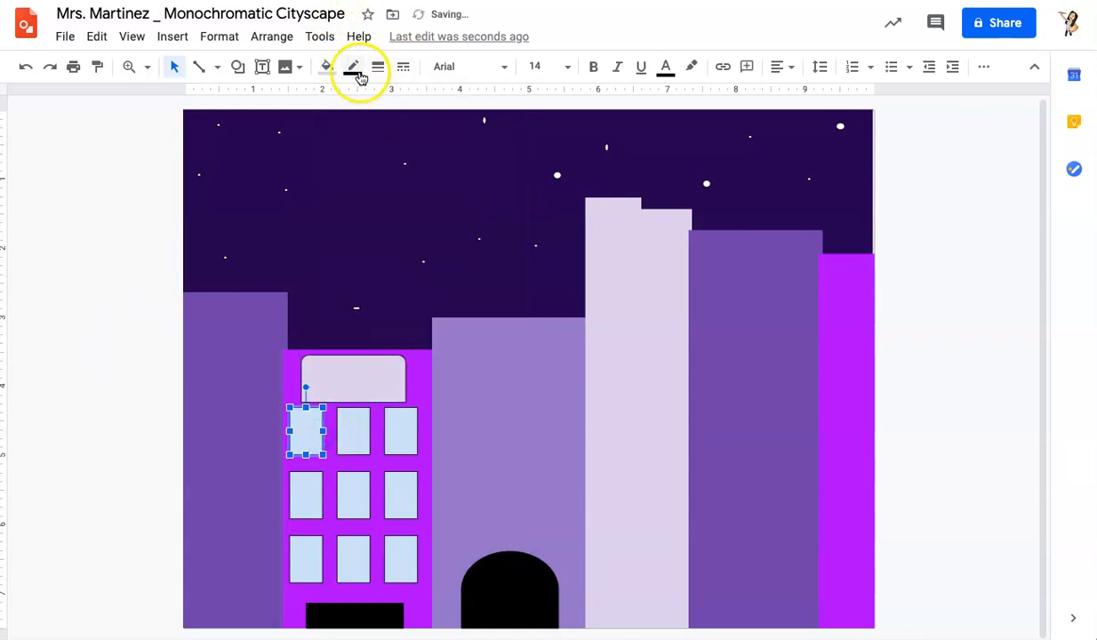
click(328, 67)
click(482, 197)
click(353, 430)
click(329, 69)
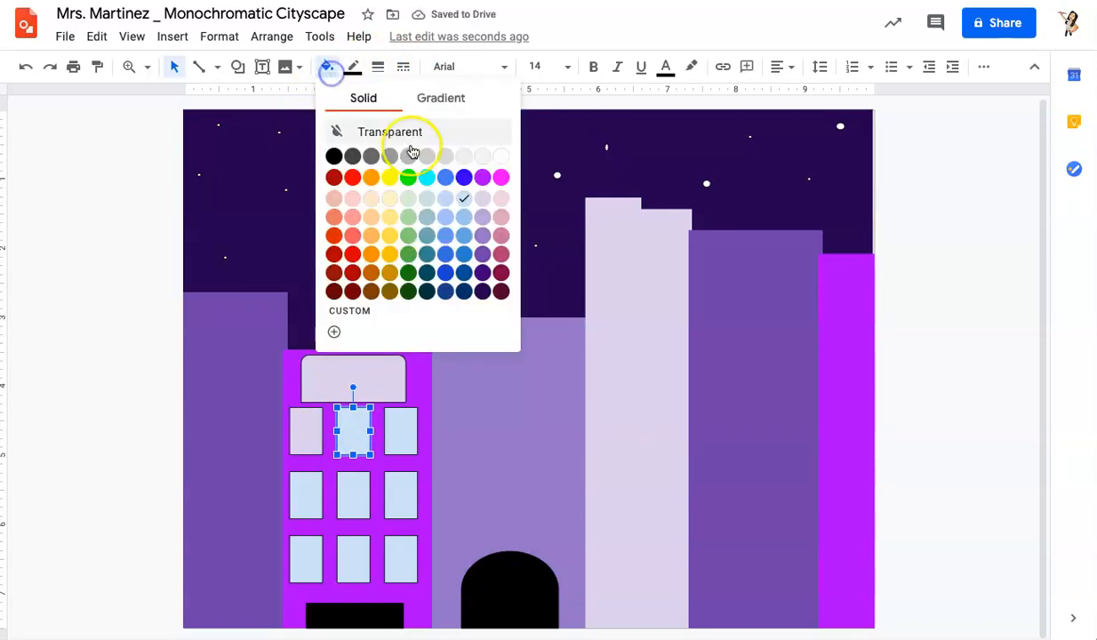
click(483, 199)
click(393, 447)
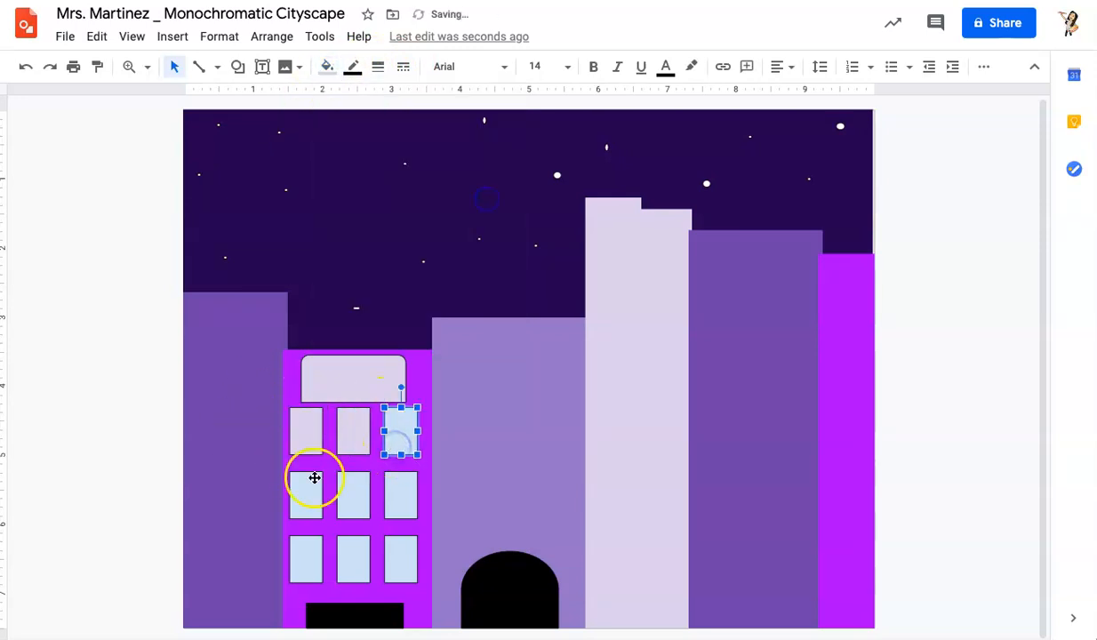
click(326, 69)
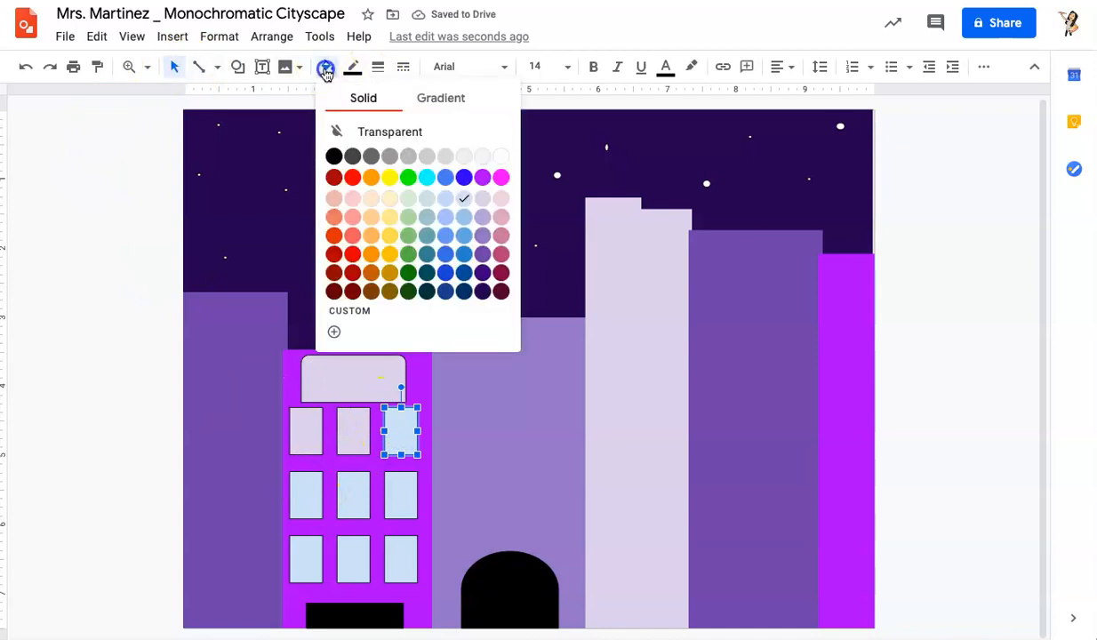
click(478, 200)
Step: Select the remaining six windows together and fill them light lavender
click(317, 489)
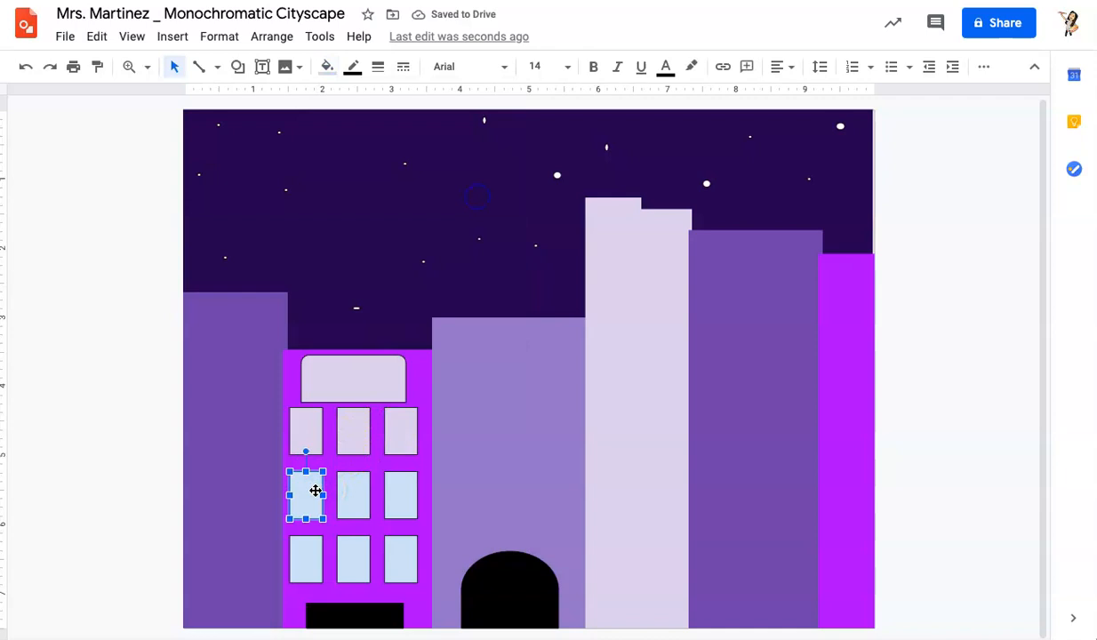
shift+click(363, 497)
shift+click(406, 484)
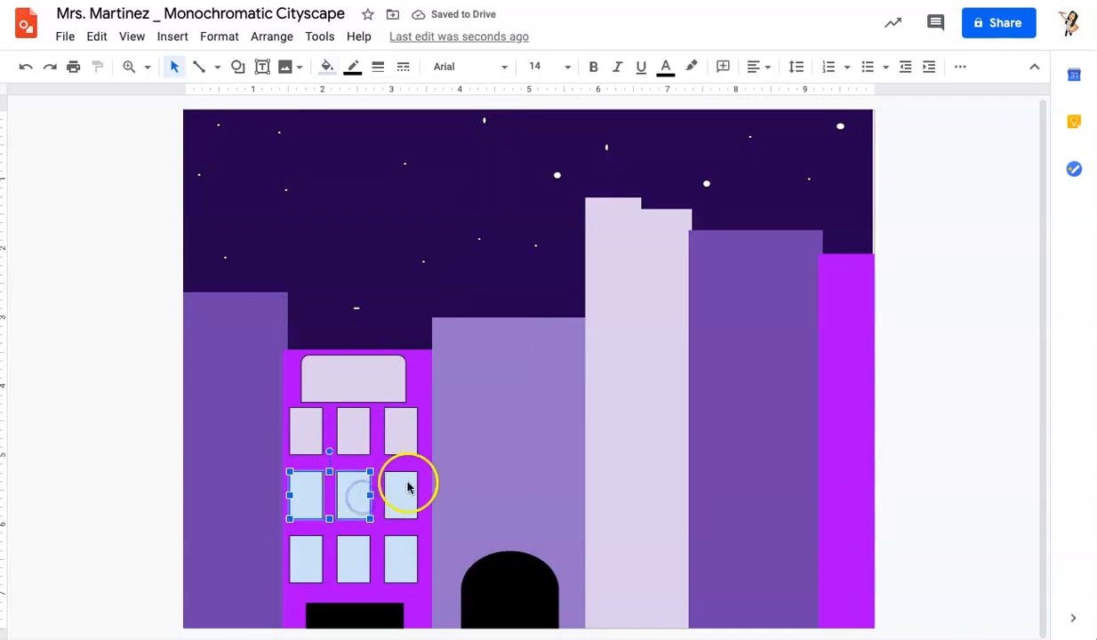
shift+click(306, 565)
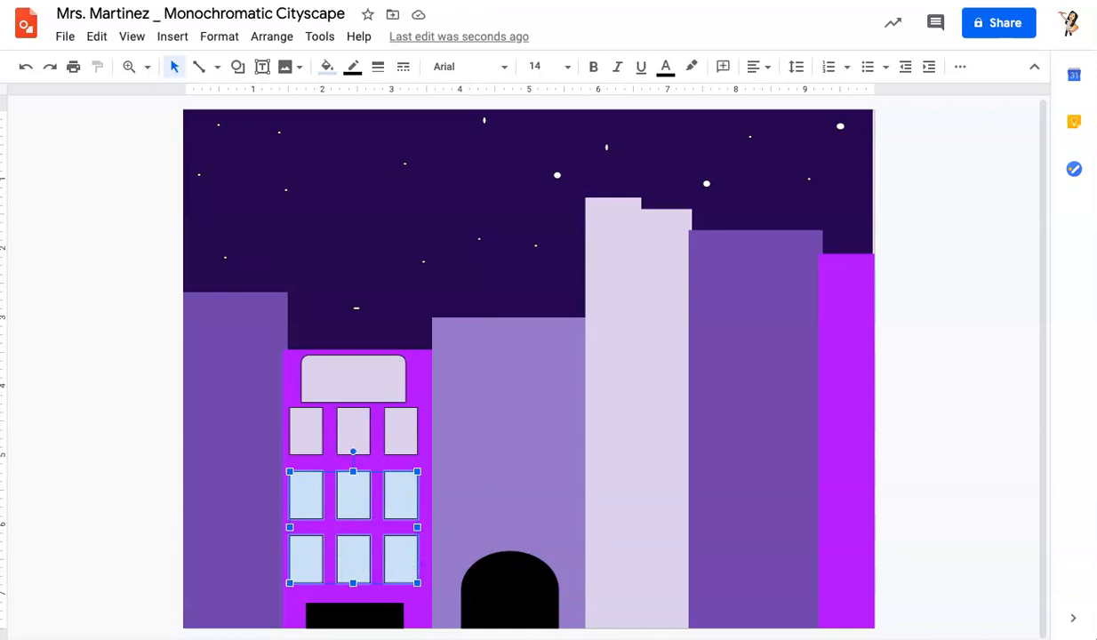
click(327, 67)
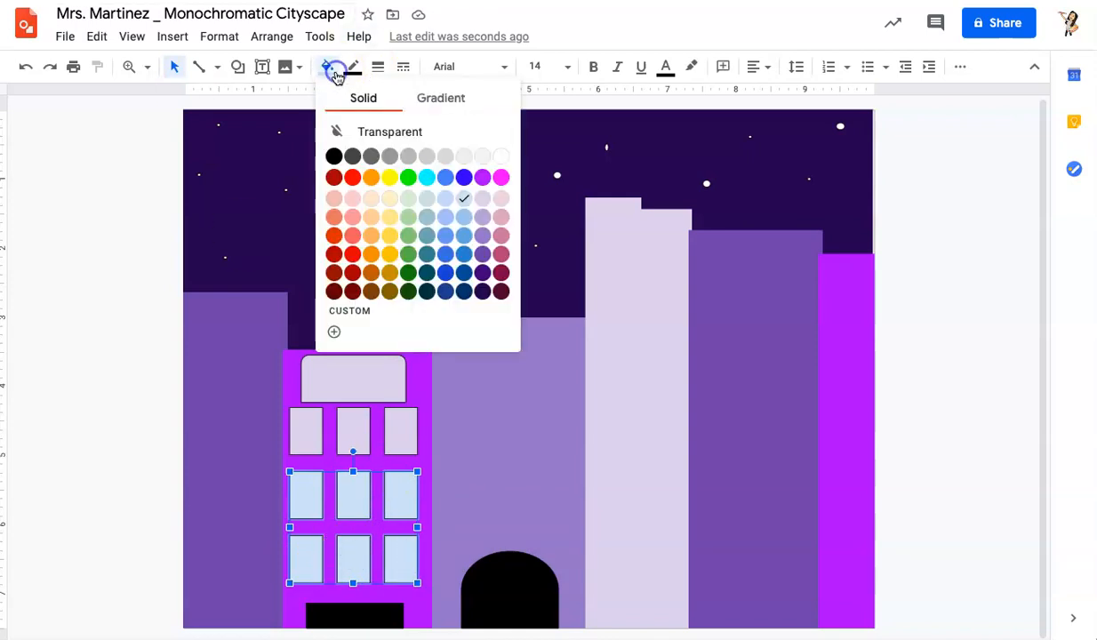
click(482, 199)
click(139, 399)
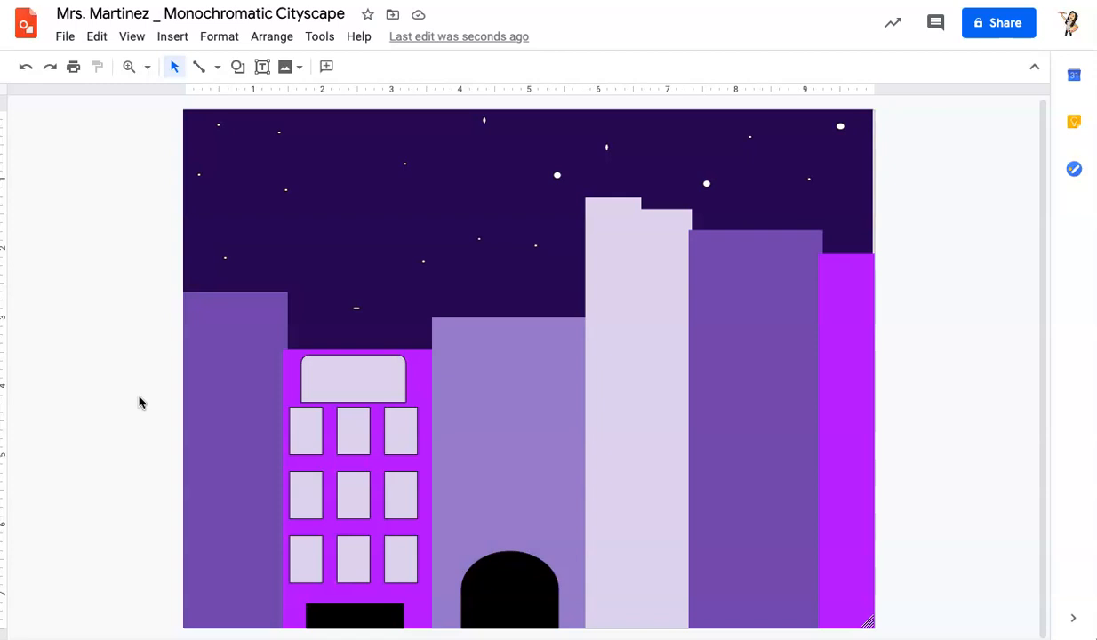
Step: Draw a block arc on the middle purple building and fill it light purple
click(238, 67)
mouse_move(258, 102)
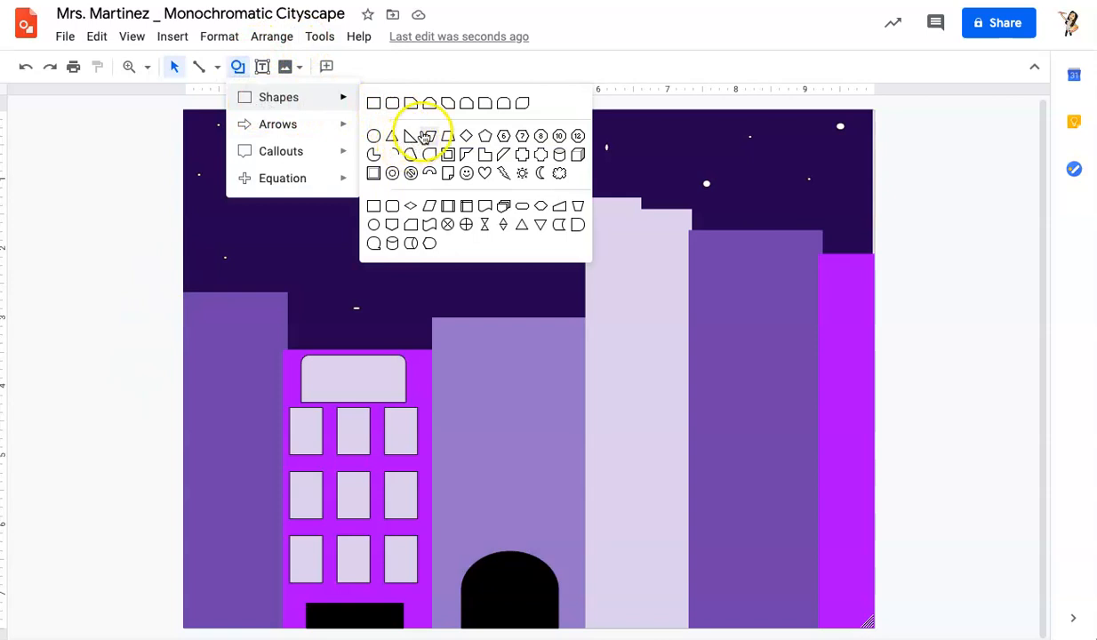
click(430, 172)
drag(442, 331, 578, 451)
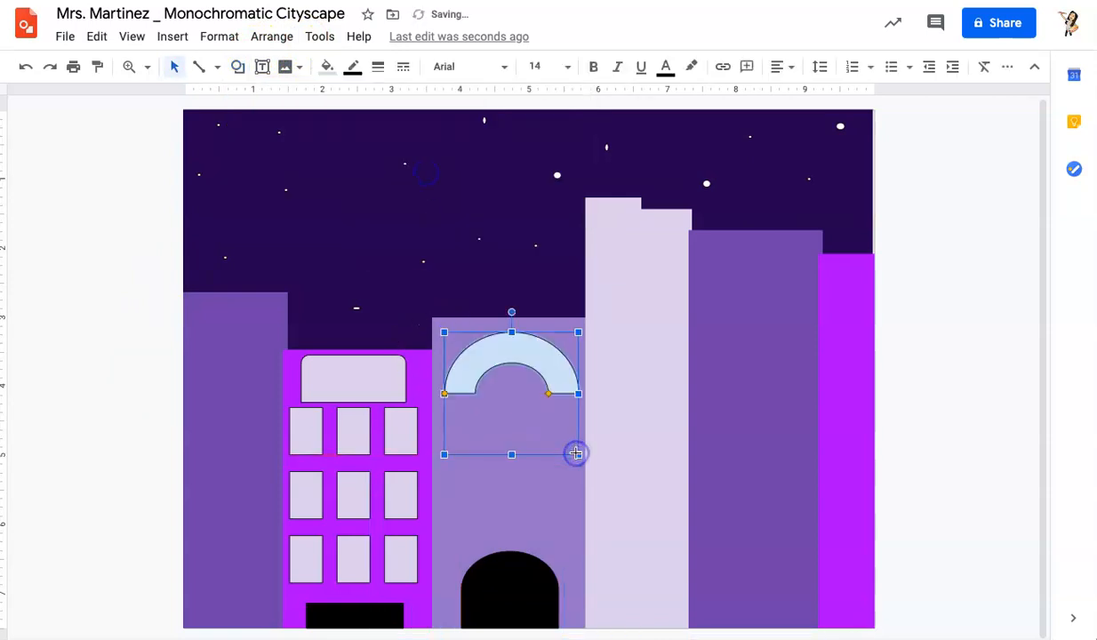
click(325, 67)
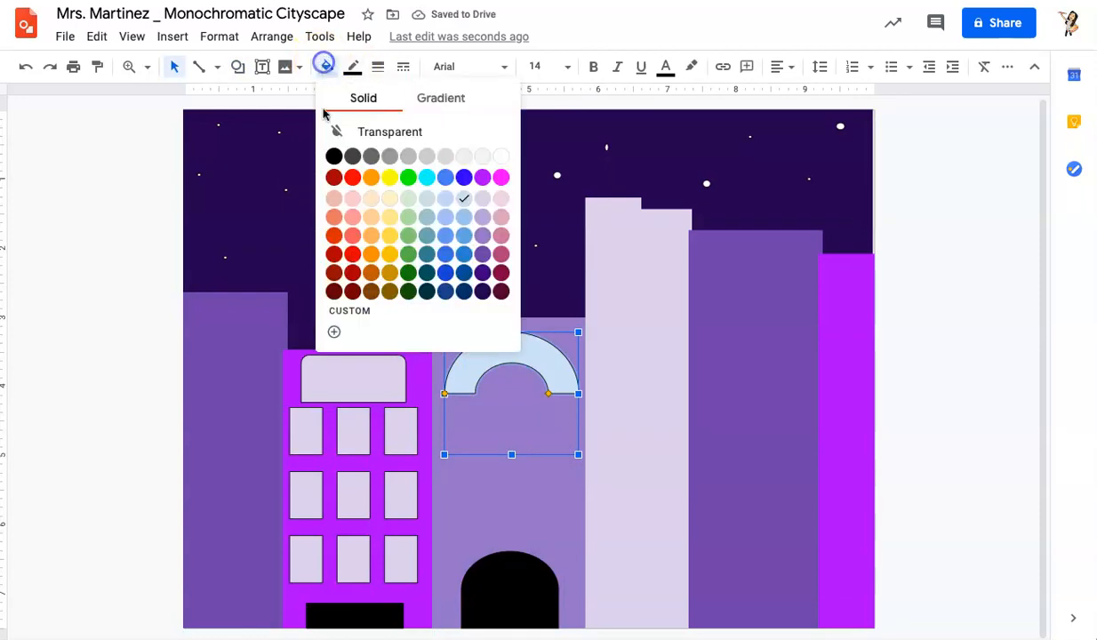
click(482, 219)
click(134, 380)
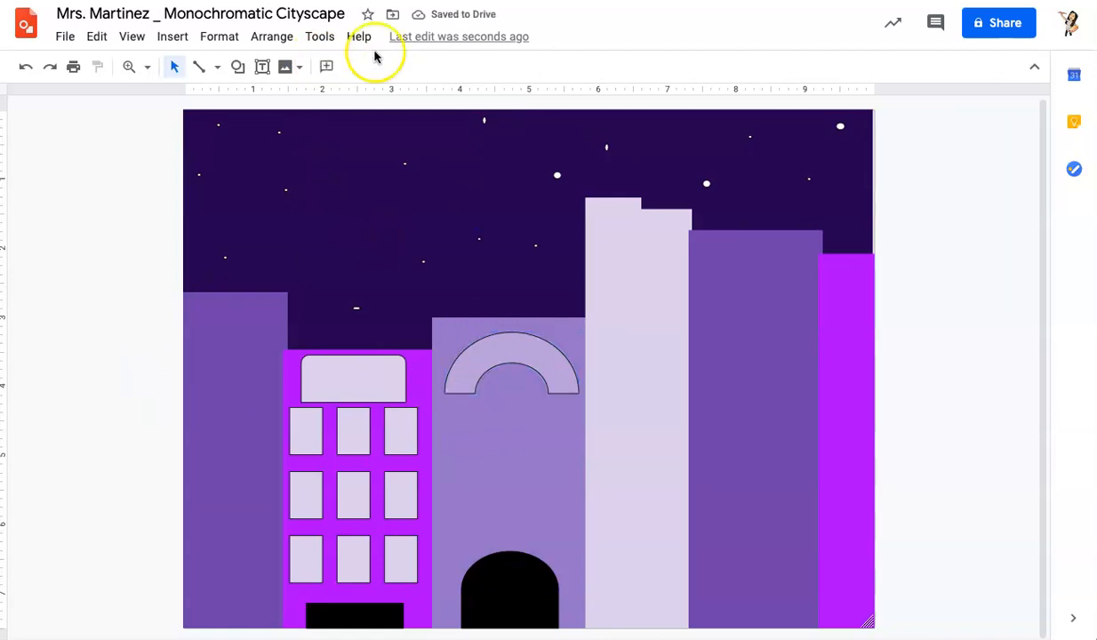
Step: Draw a frame shape below the block arc and fill it light purple
click(238, 66)
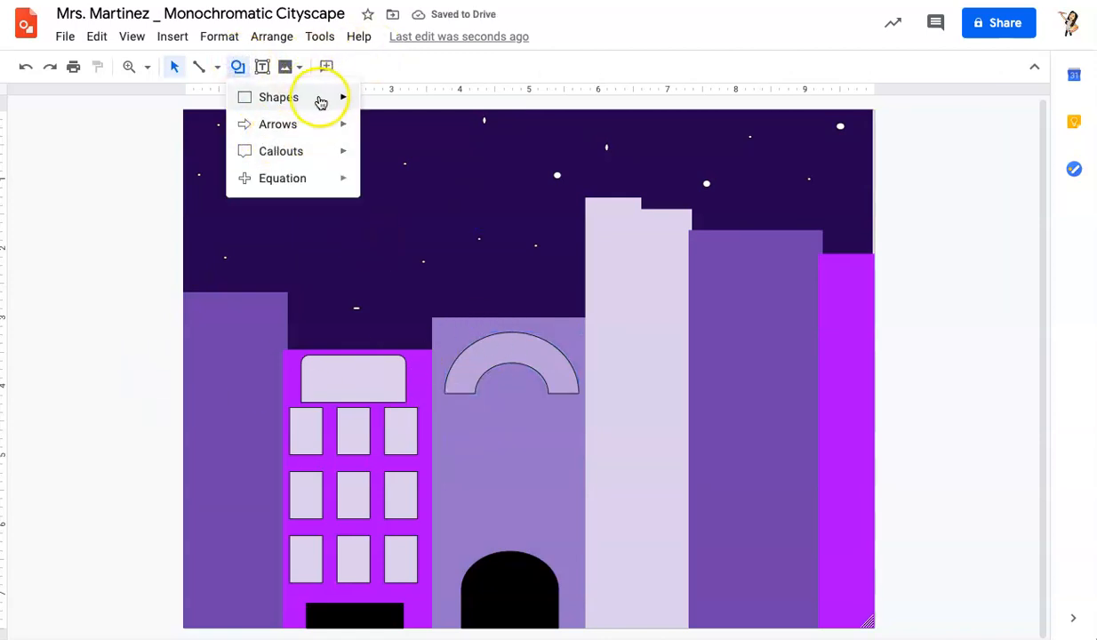
mouse_move(318, 100)
click(447, 156)
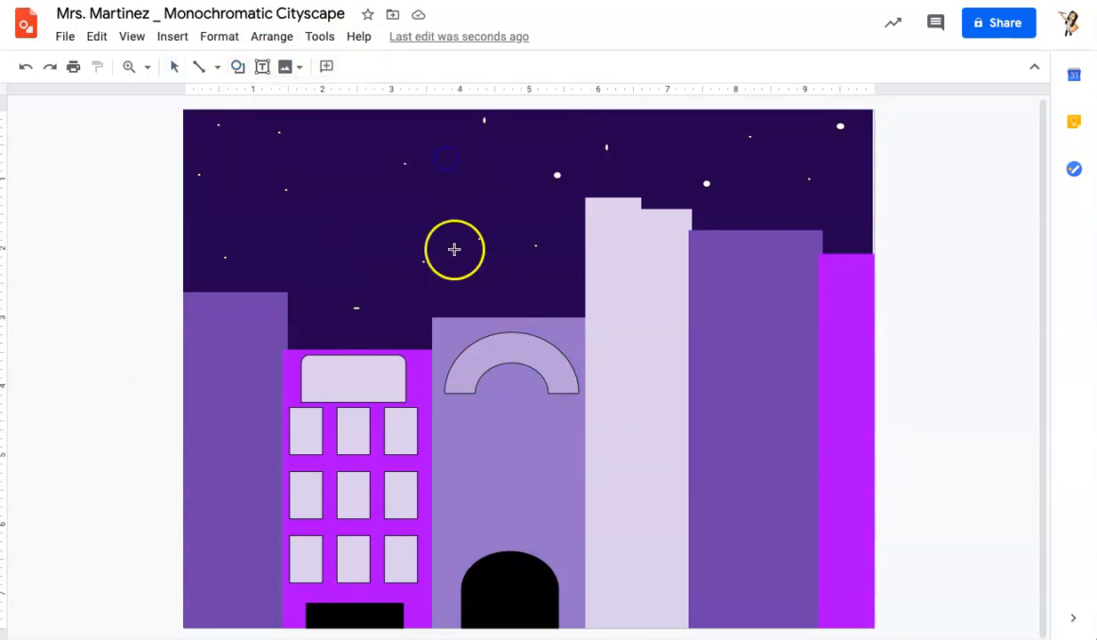
mouse_move(453, 418)
mouse_down()
mouse_move(542, 531)
mouse_move(564, 536)
mouse_up()
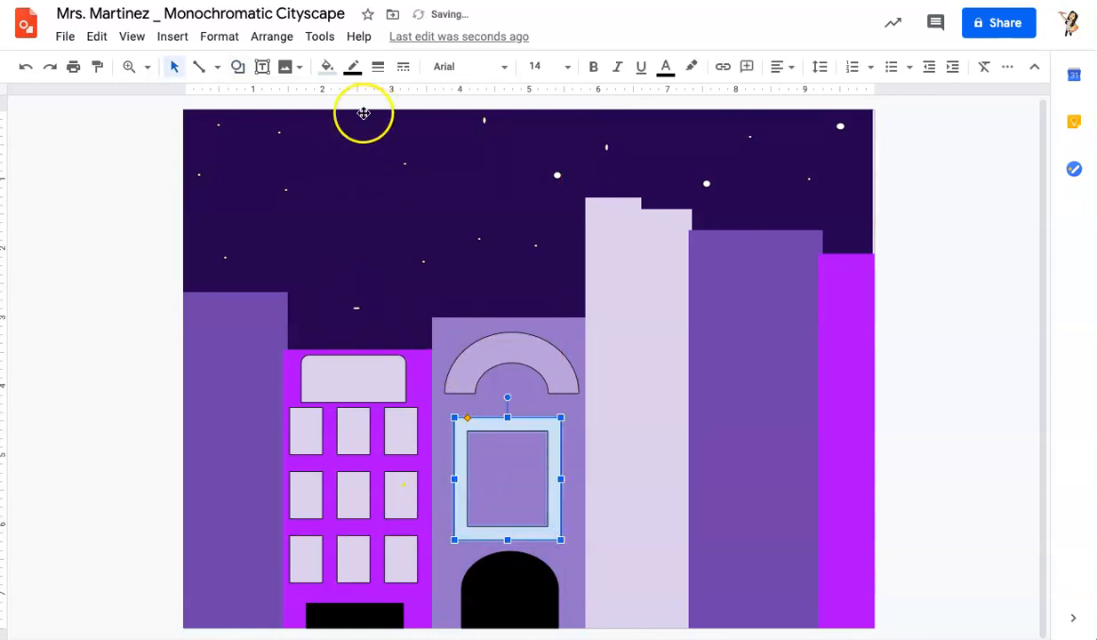
click(319, 71)
click(478, 219)
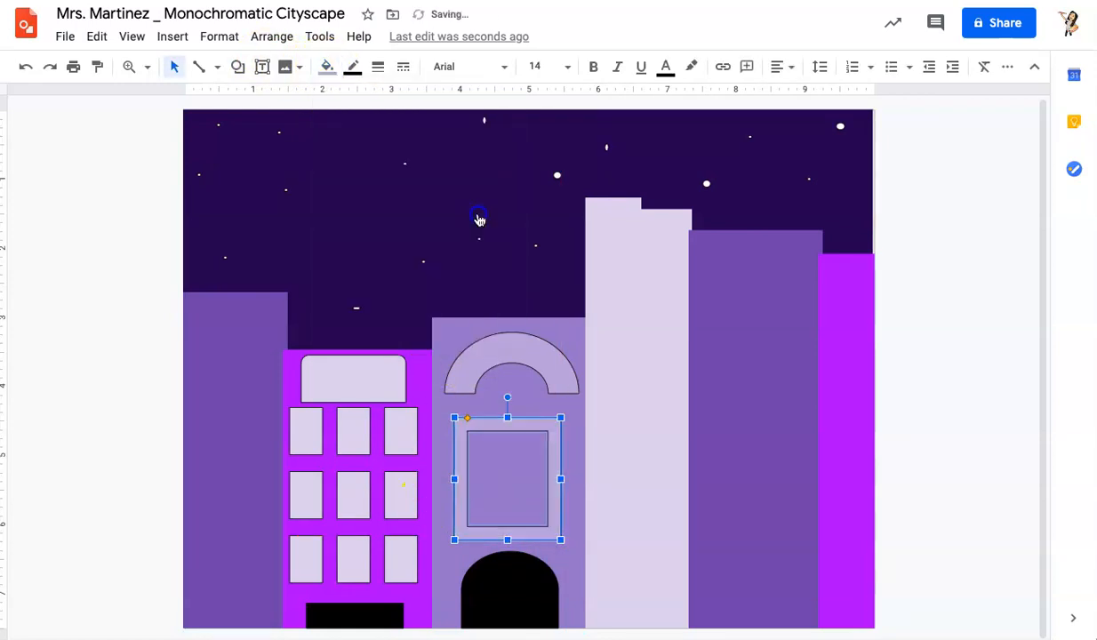
Step: Move the block arc up onto the middle building's roof and widen it slightly
drag(507, 354, 513, 280)
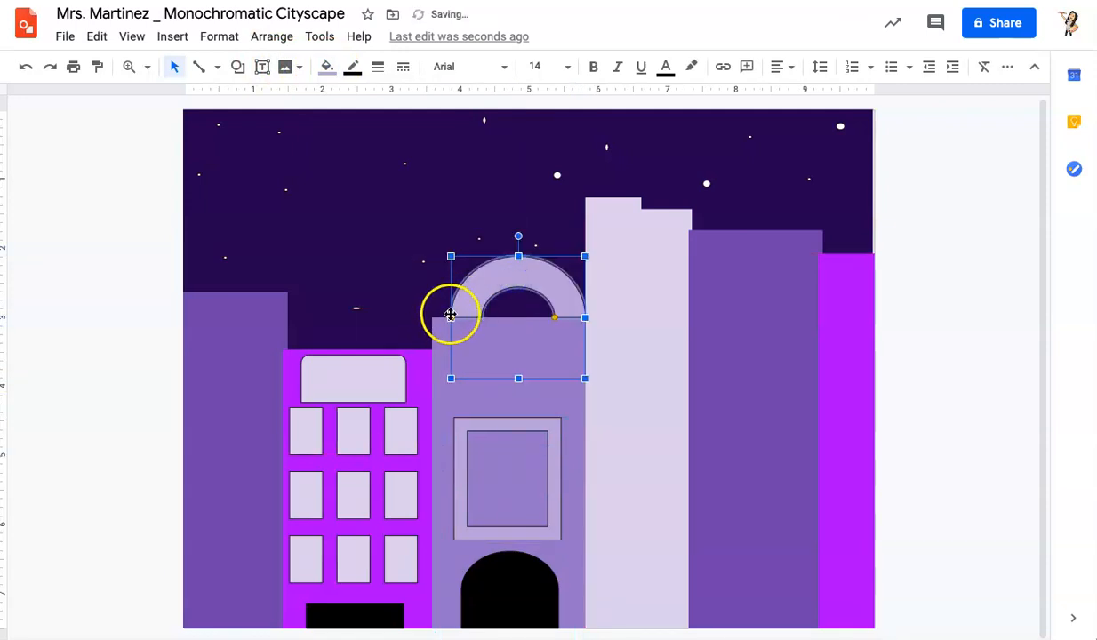
drag(442, 256, 433, 256)
click(29, 400)
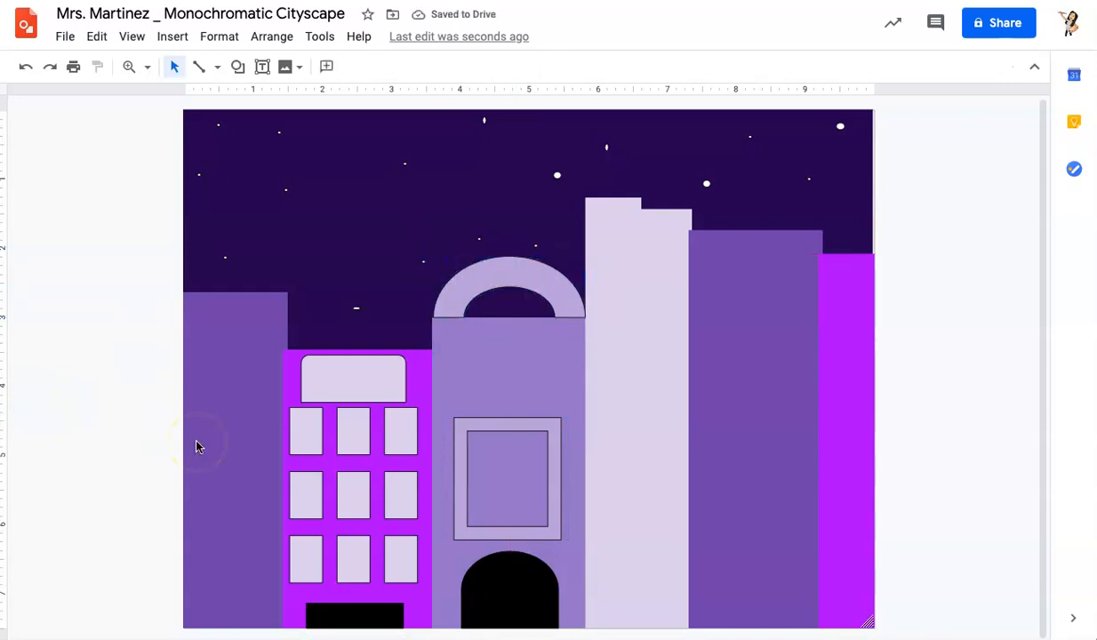
Step: Shrink the frame into a small window near the building's upper left and copy it
click(509, 426)
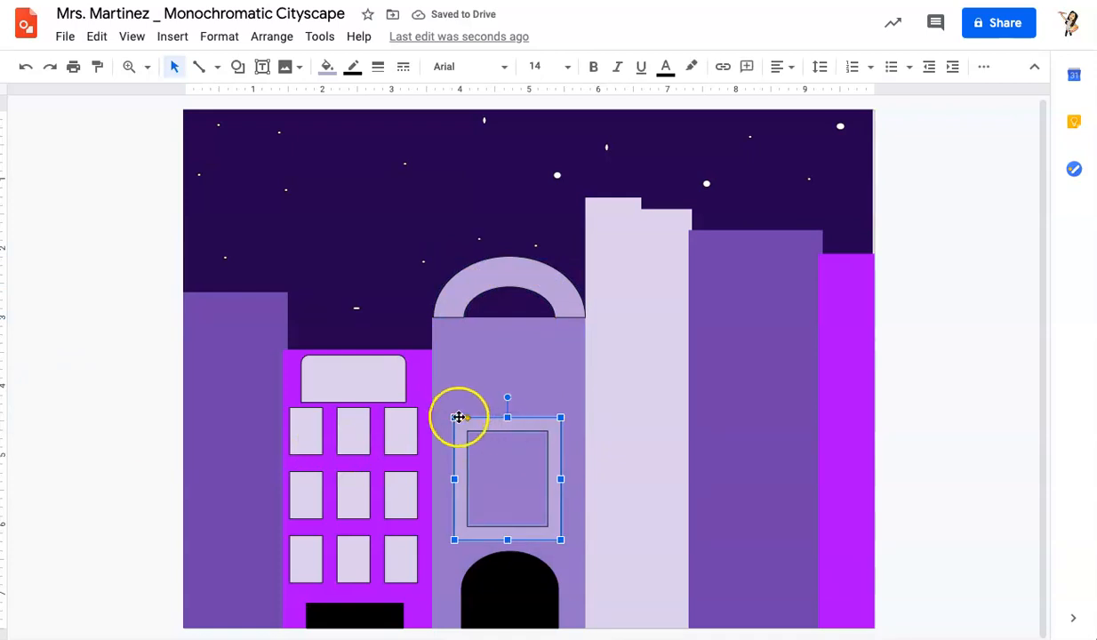
drag(479, 455, 469, 352)
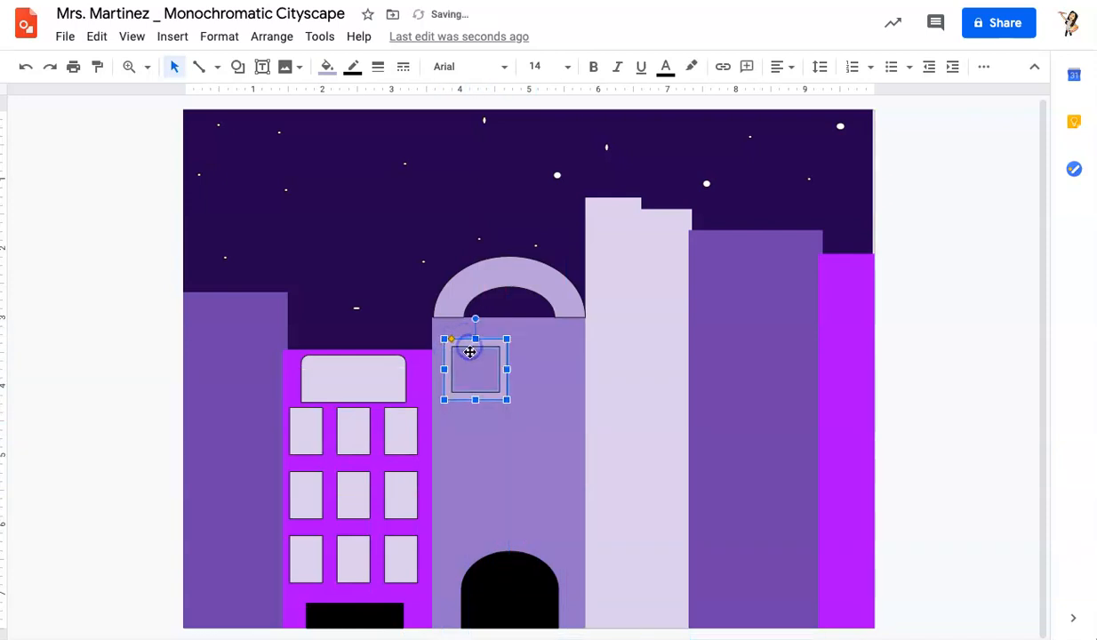
click(97, 36)
click(116, 166)
Step: Paste several copies of the small window onto the middle building
click(96, 36)
click(129, 182)
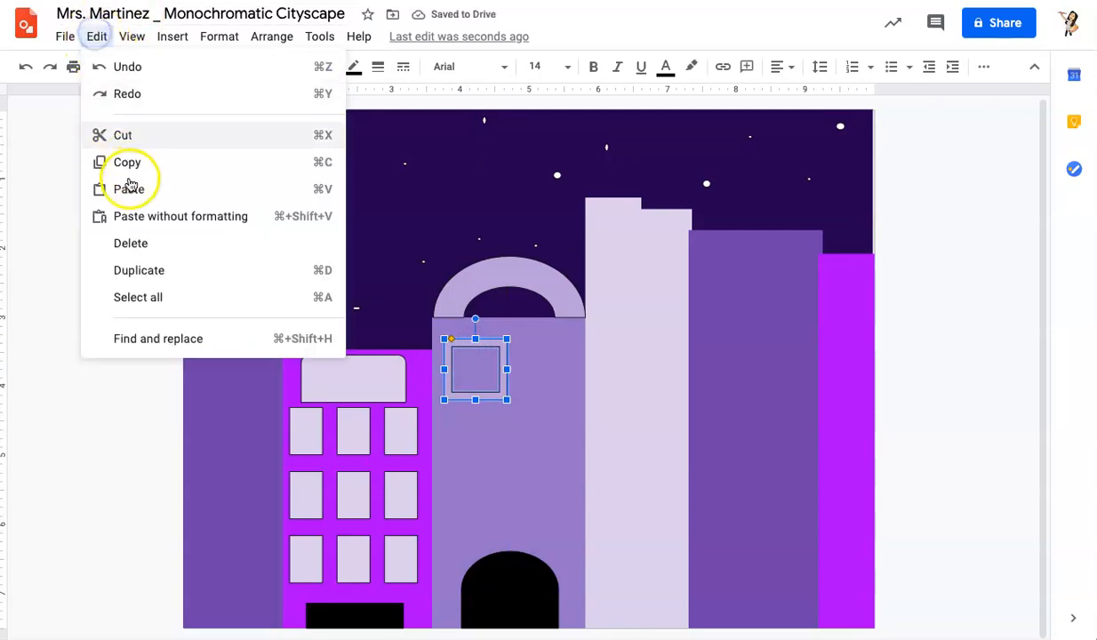
click(96, 36)
click(124, 190)
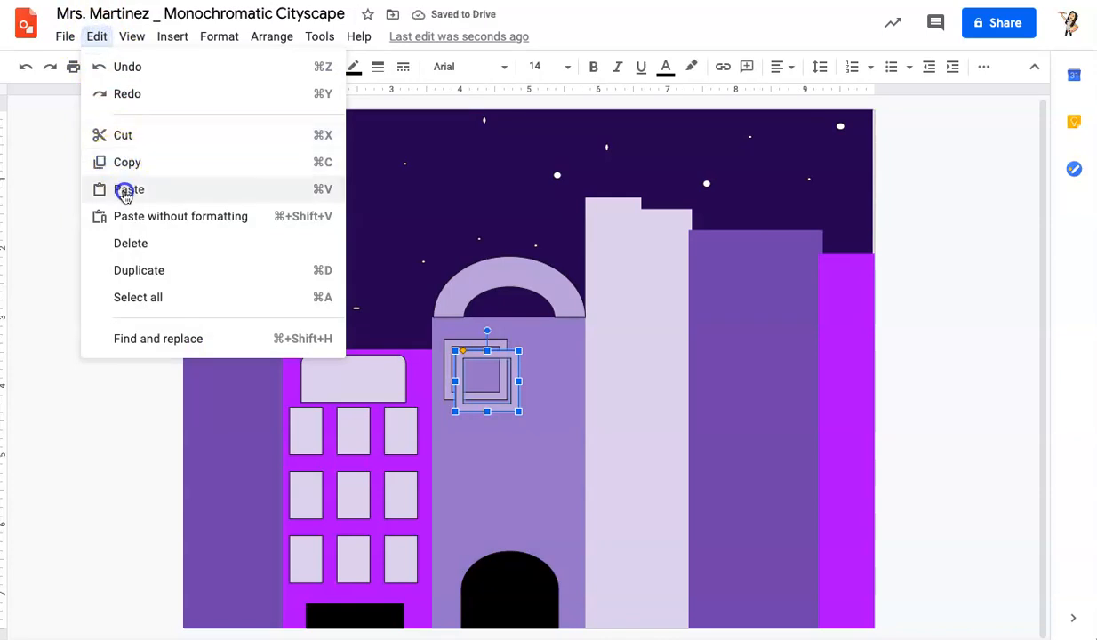
click(94, 36)
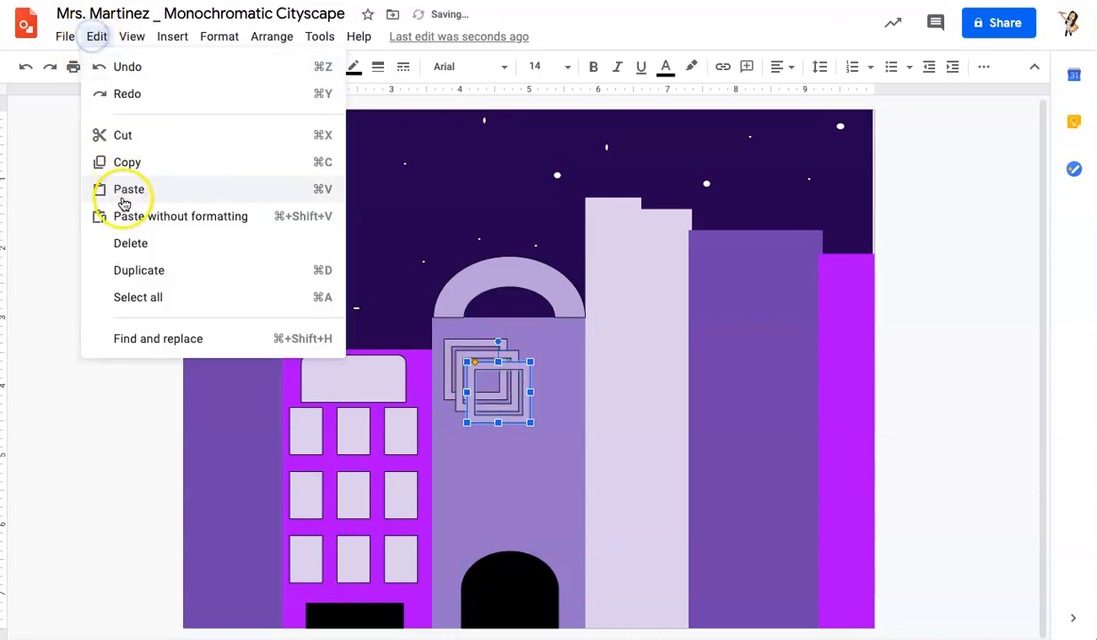
click(123, 202)
click(94, 37)
click(123, 195)
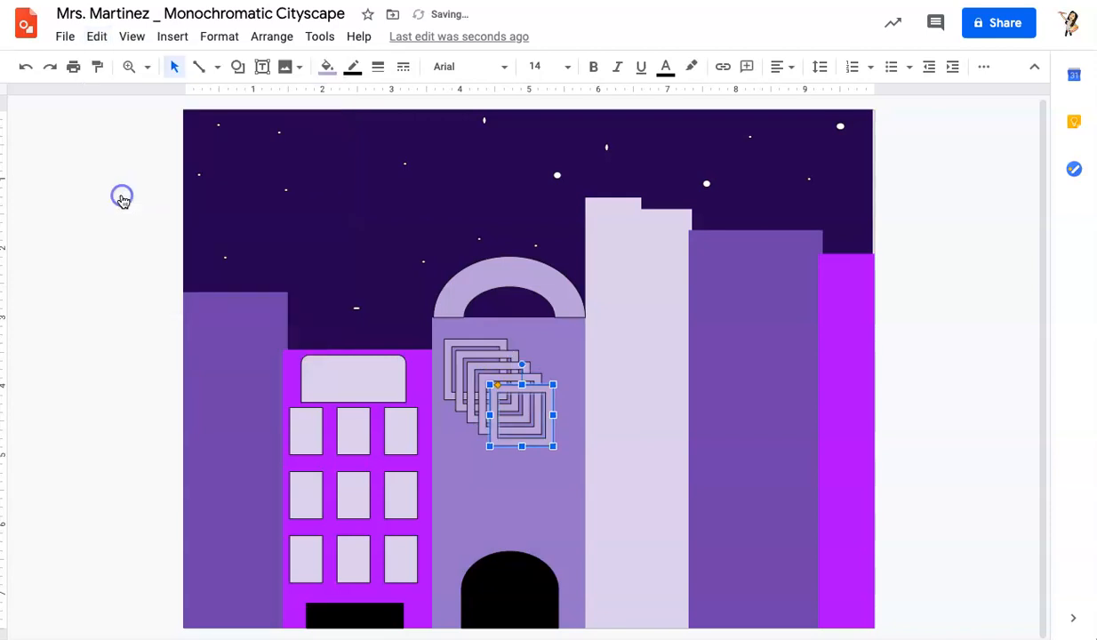
click(94, 36)
click(125, 189)
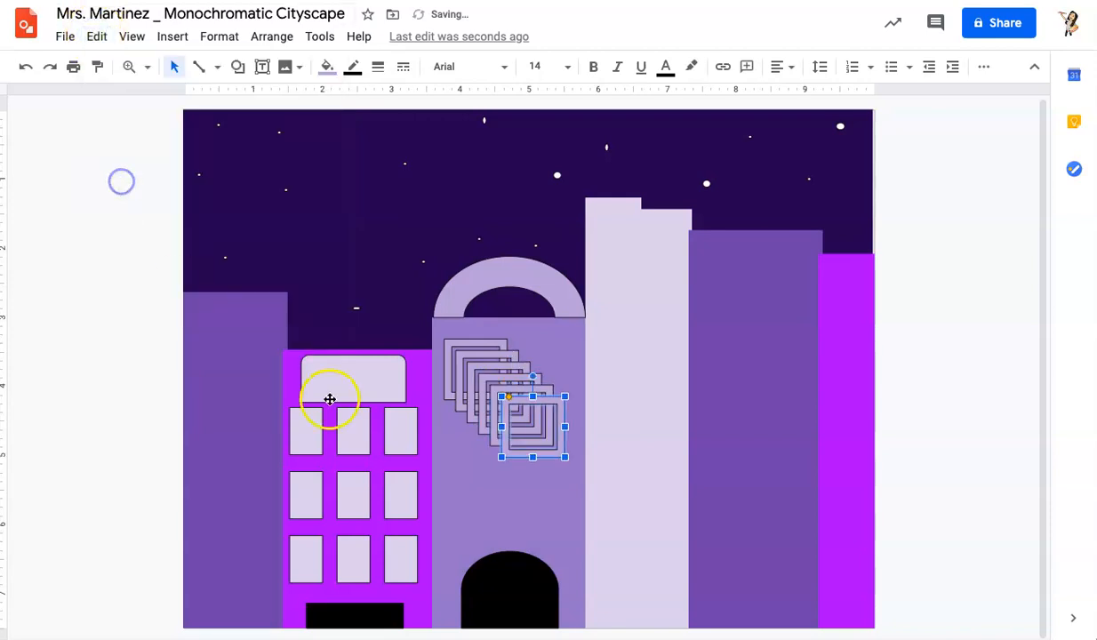
Step: Move window copies into a lower row and to the building's upper right, undoing an accidental building move
drag(520, 409, 455, 491)
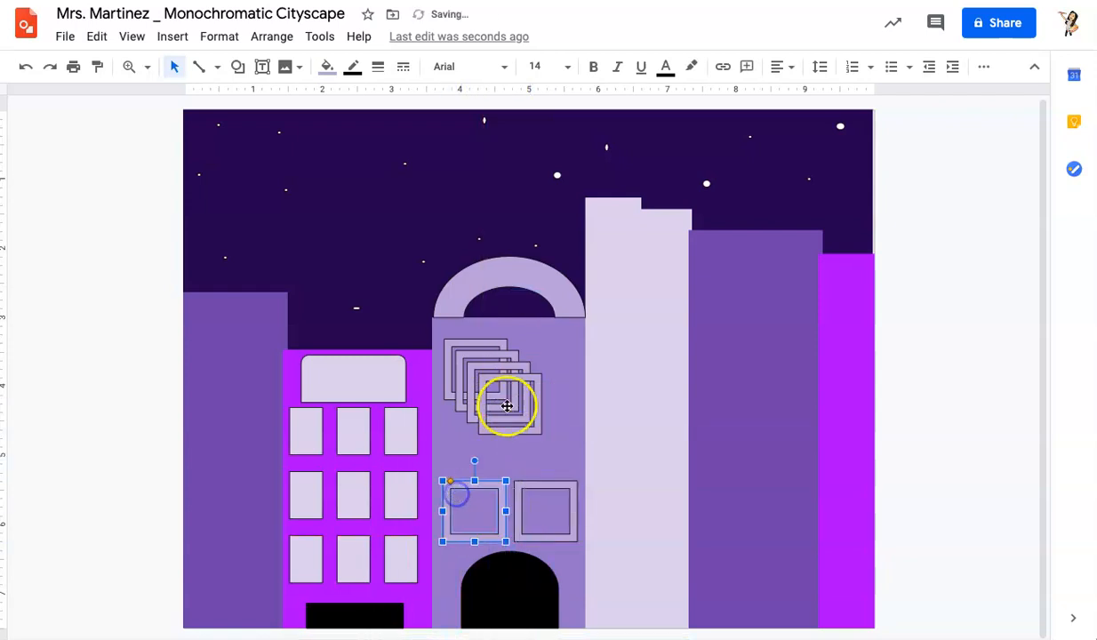
drag(502, 384, 540, 346)
click(481, 374)
drag(482, 401, 482, 401)
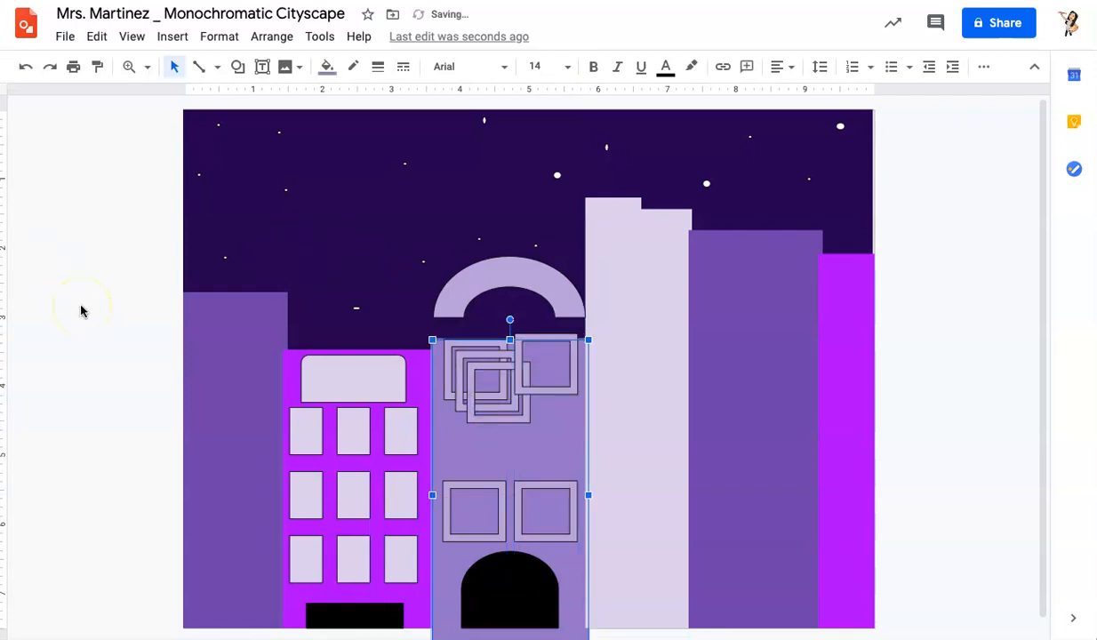
click(25, 67)
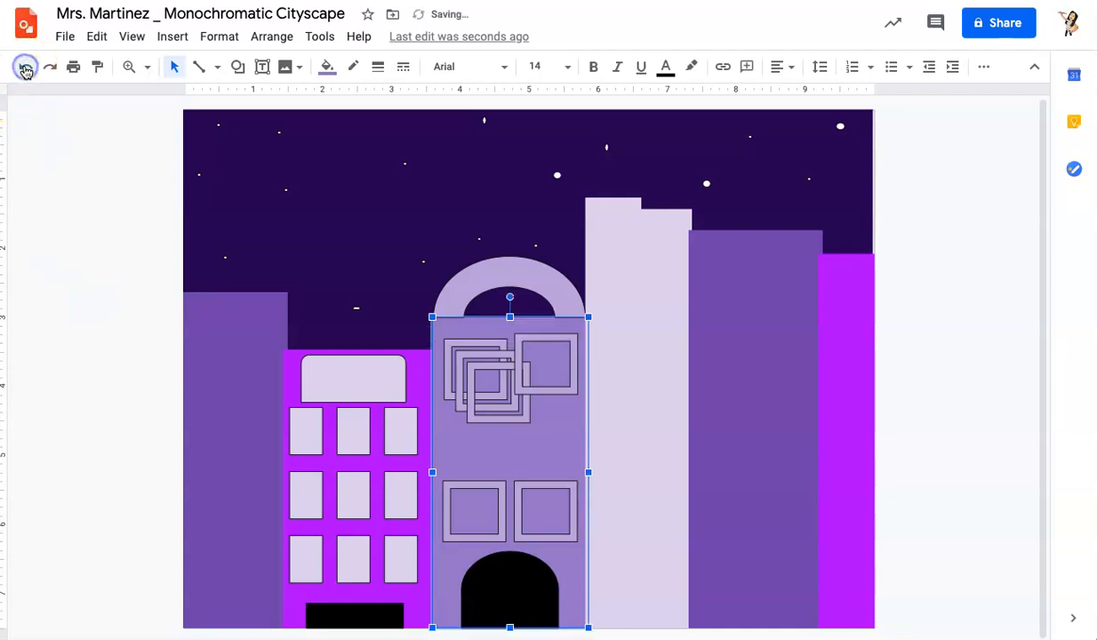
Step: Arrange the remaining window copies into a middle row, forming a two-column, three-row grid of windows
click(476, 372)
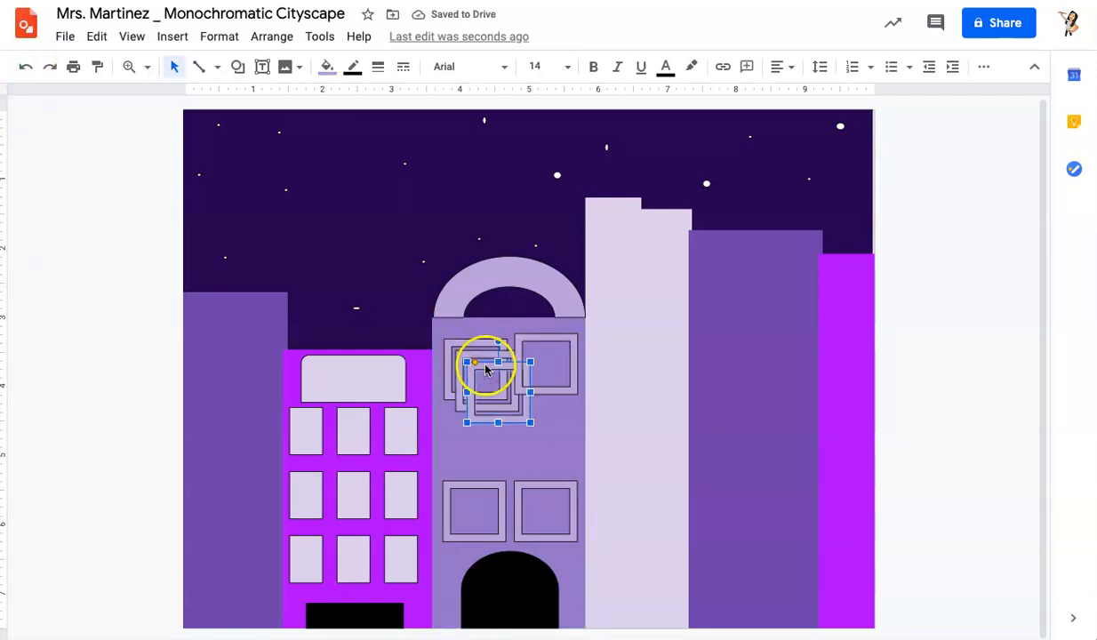
drag(496, 382, 543, 428)
drag(471, 360, 453, 335)
click(156, 275)
click(24, 67)
mouse_move(468, 335)
mouse_down()
mouse_move(468, 344)
mouse_move(462, 336)
mouse_up()
click(196, 380)
click(130, 374)
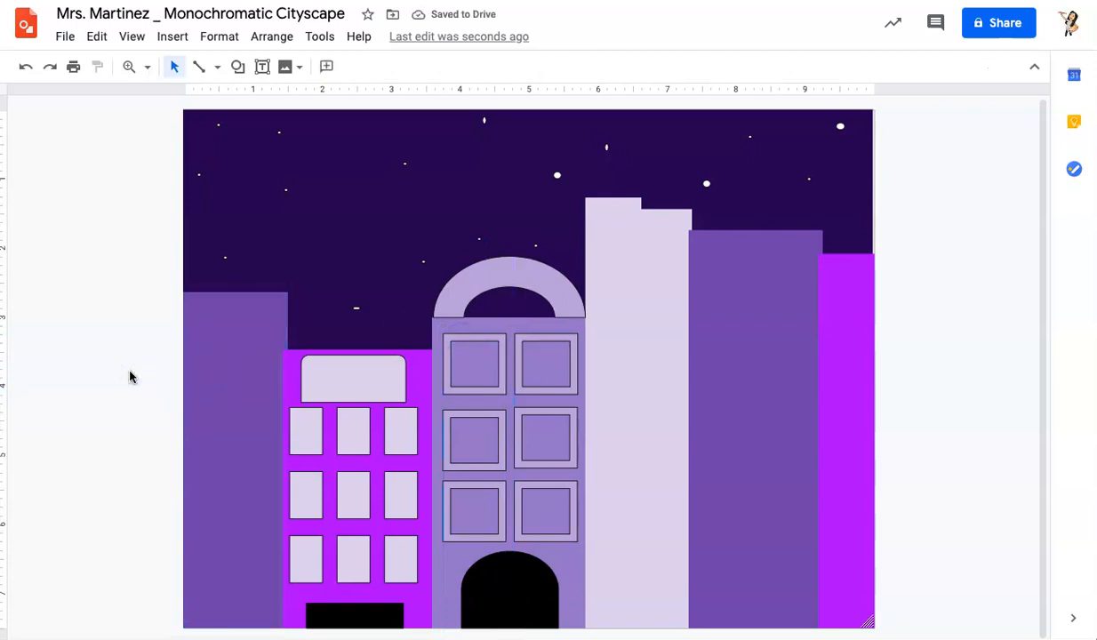
Step: Draw a triangle roof on top of the right purple building and fill it dark purple
click(237, 68)
mouse_move(266, 97)
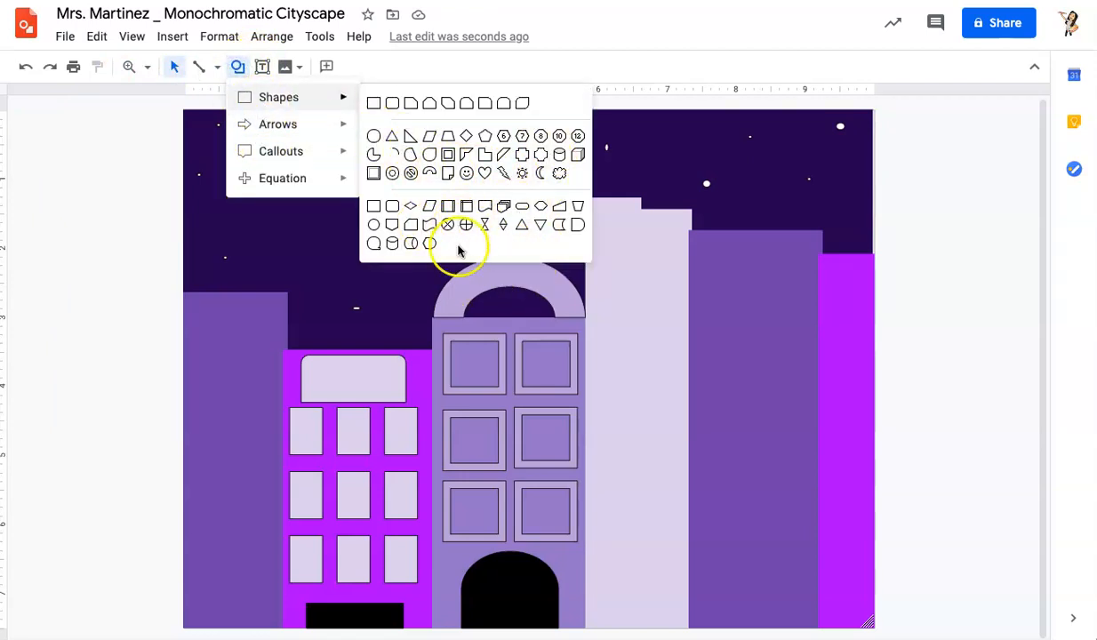
click(523, 228)
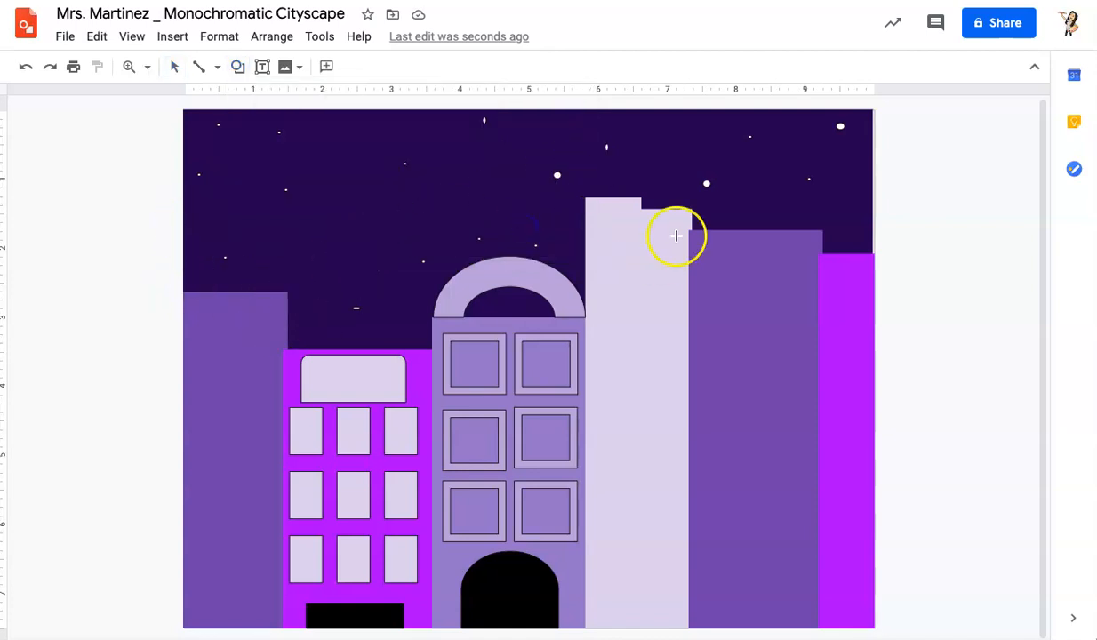
drag(743, 122, 833, 230)
drag(708, 231, 688, 229)
drag(827, 230, 822, 231)
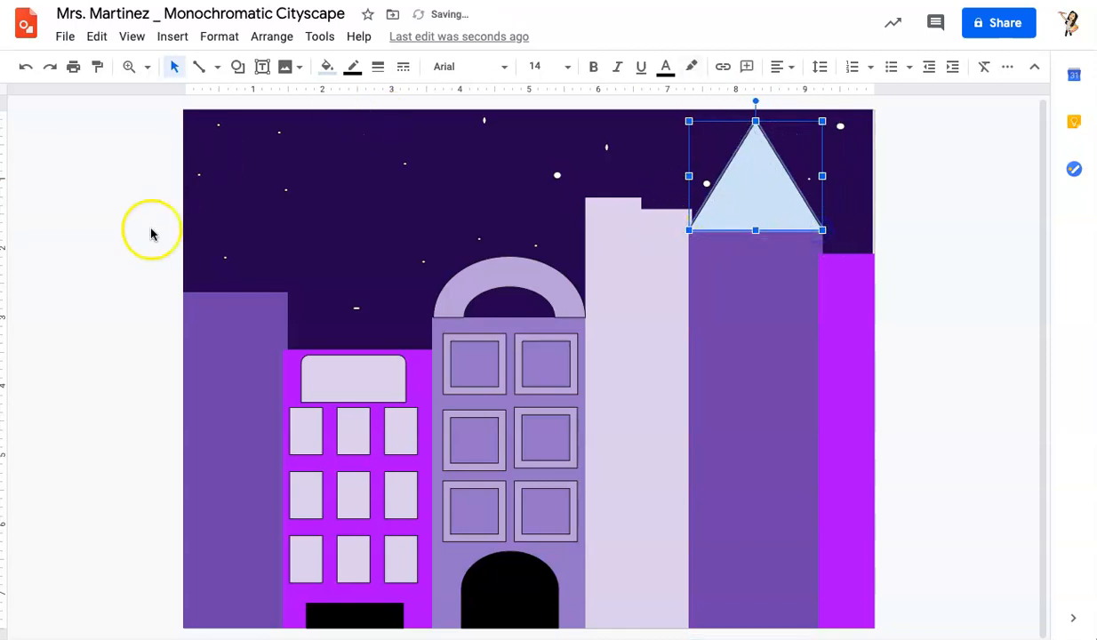
click(327, 66)
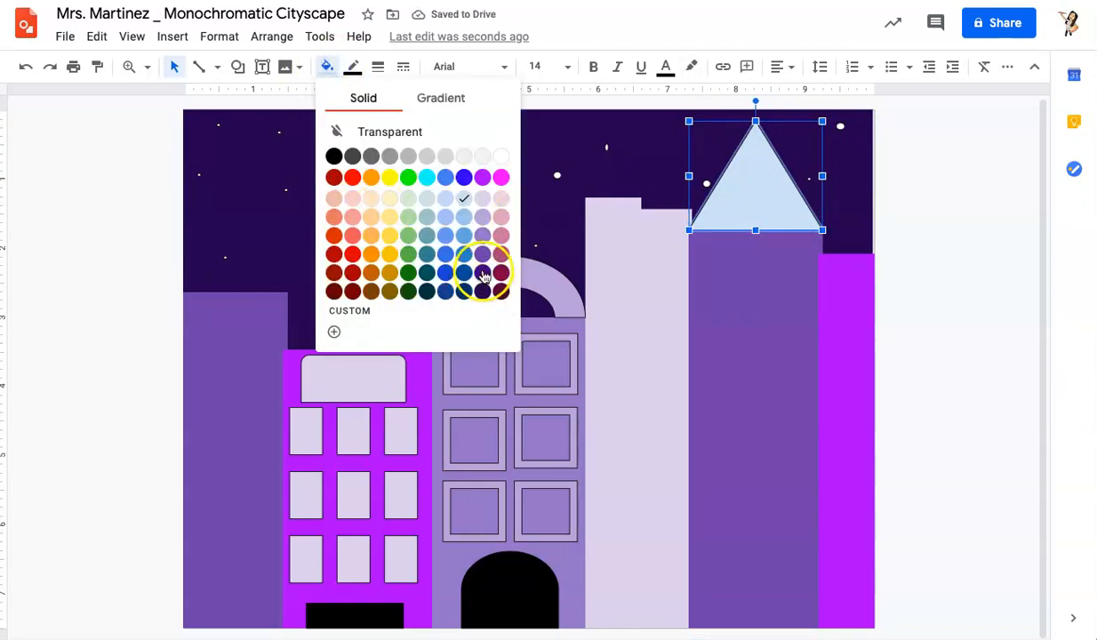
click(483, 276)
click(95, 299)
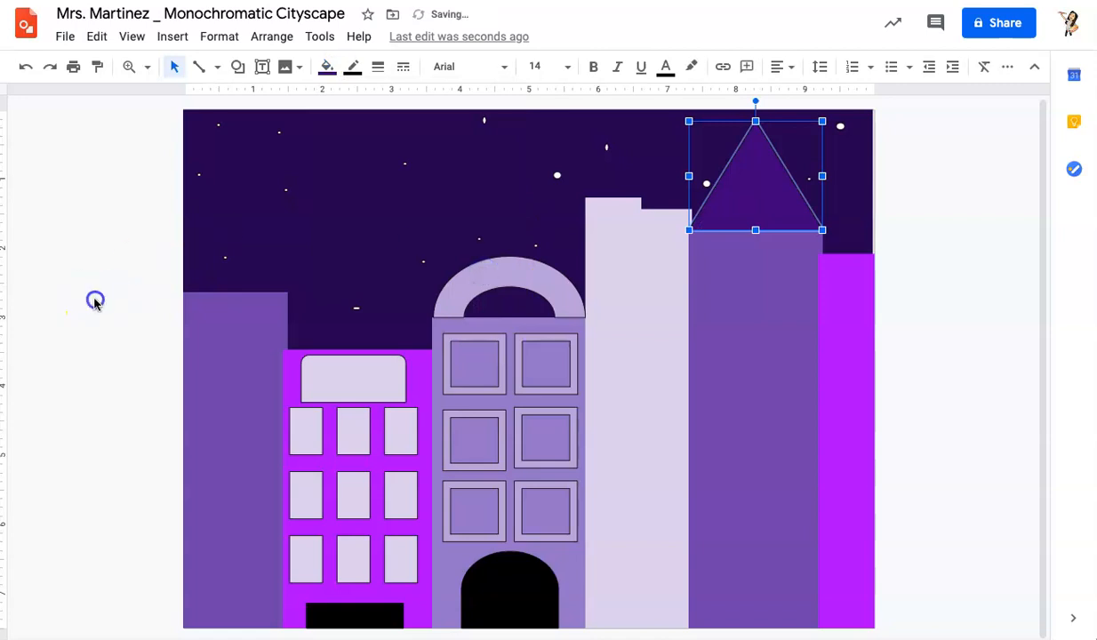
Step: Draw a small triangle inside the roof and fill it light purple
click(236, 67)
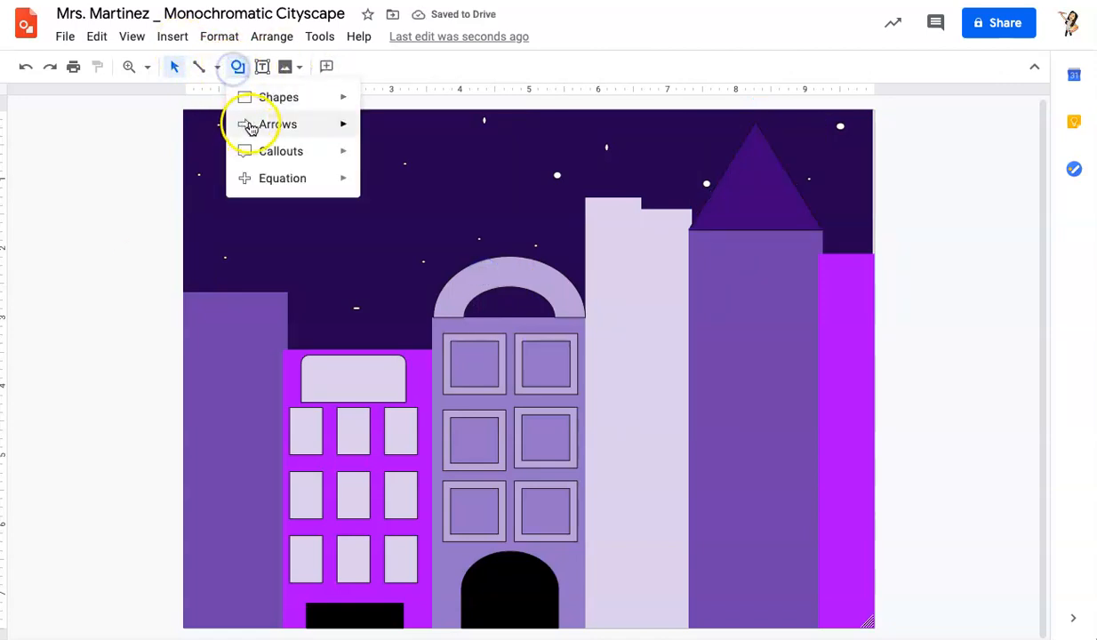
mouse_move(269, 99)
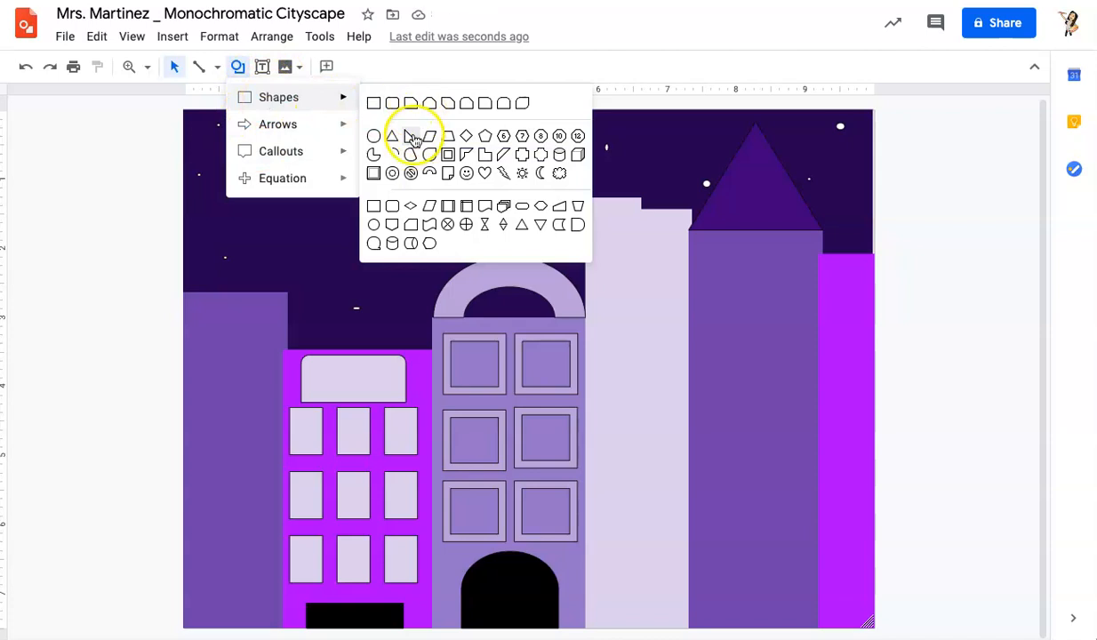
click(392, 135)
drag(732, 170, 758, 202)
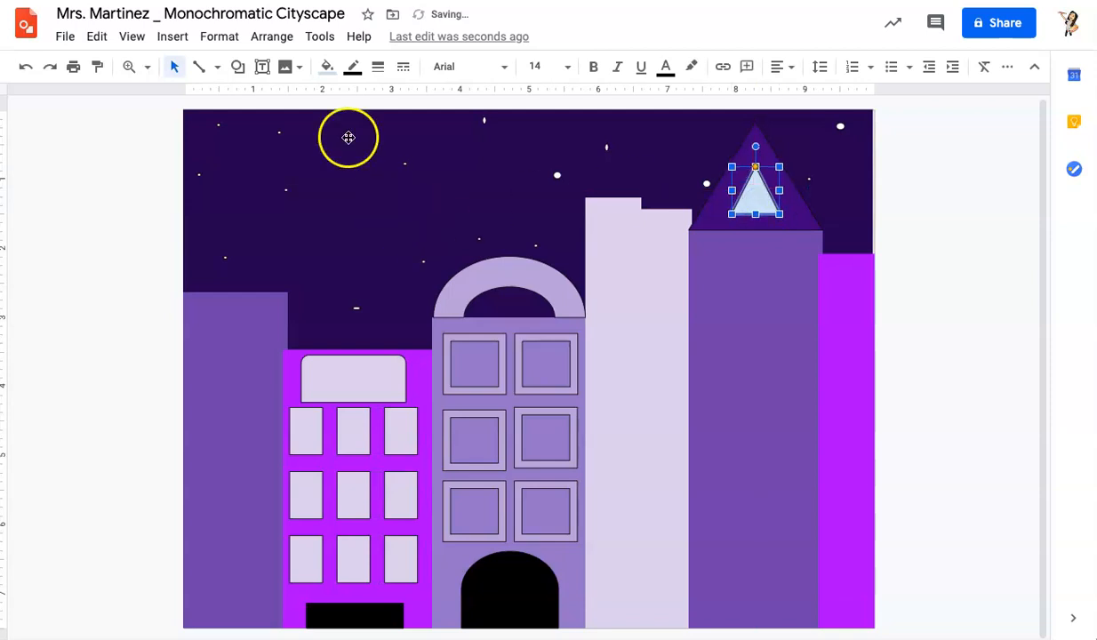
click(328, 70)
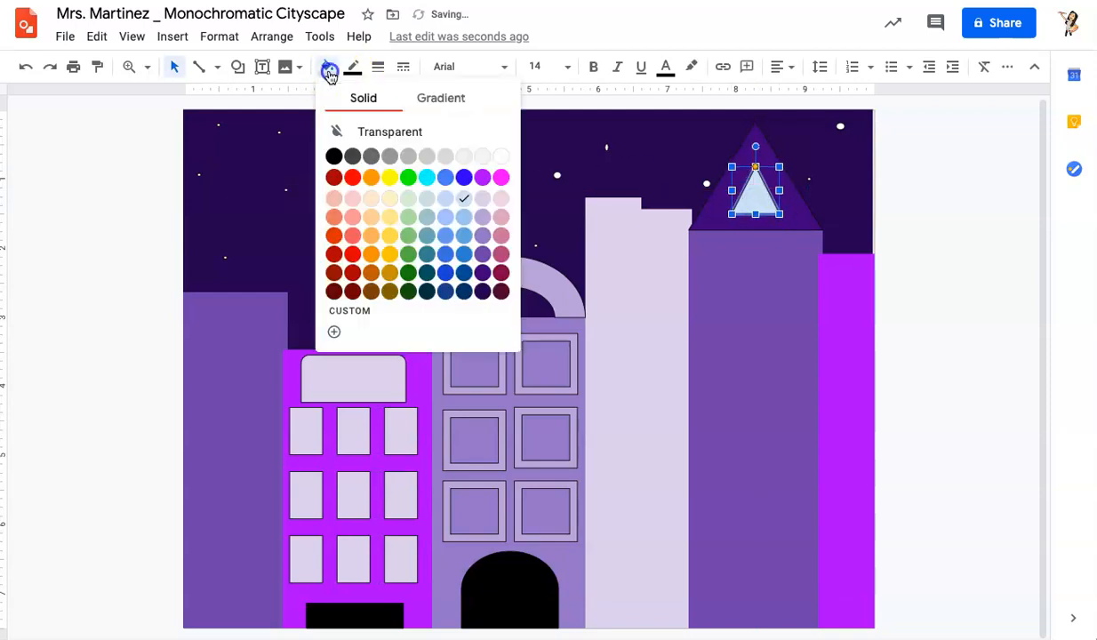
click(482, 201)
click(127, 352)
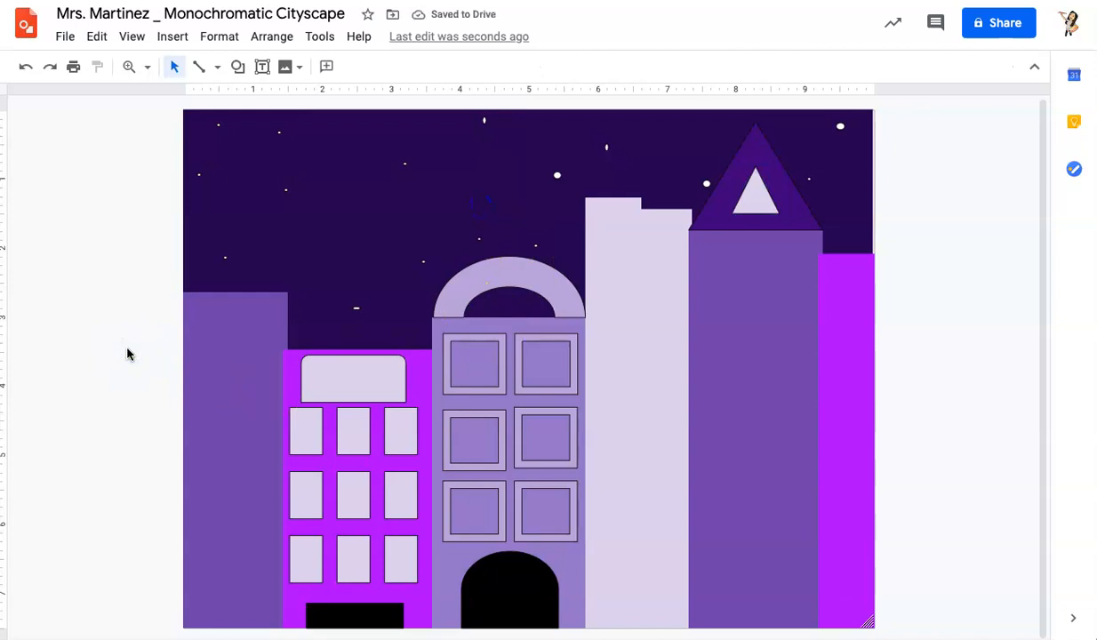
Step: Draw a diamond on the right building below the roof and fill it medium purple
click(237, 68)
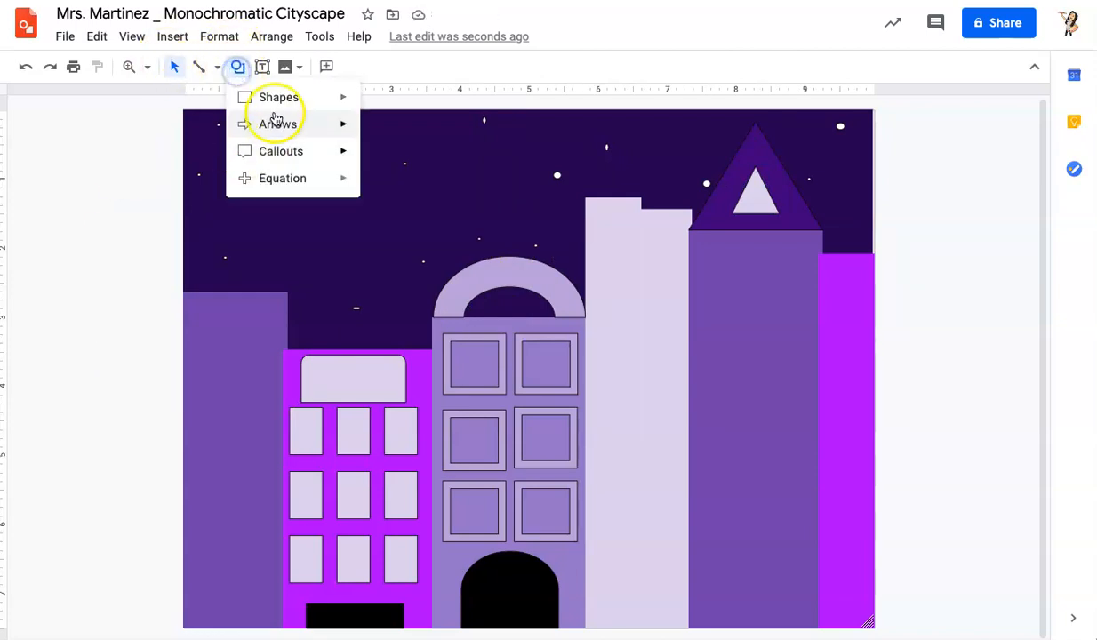
mouse_move(283, 111)
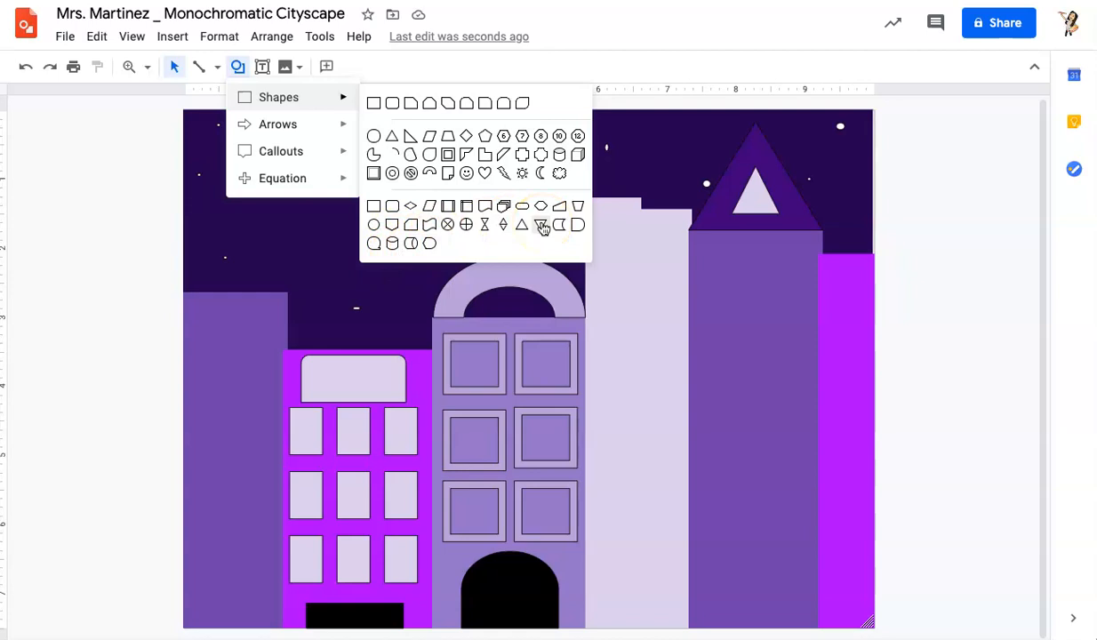
click(465, 137)
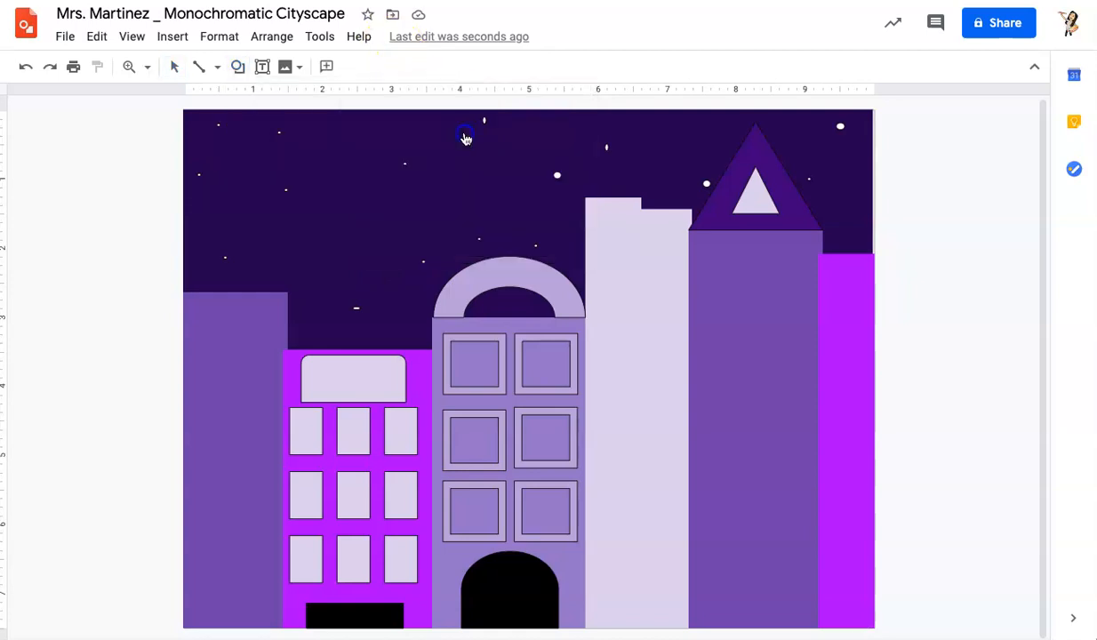
drag(707, 247, 797, 333)
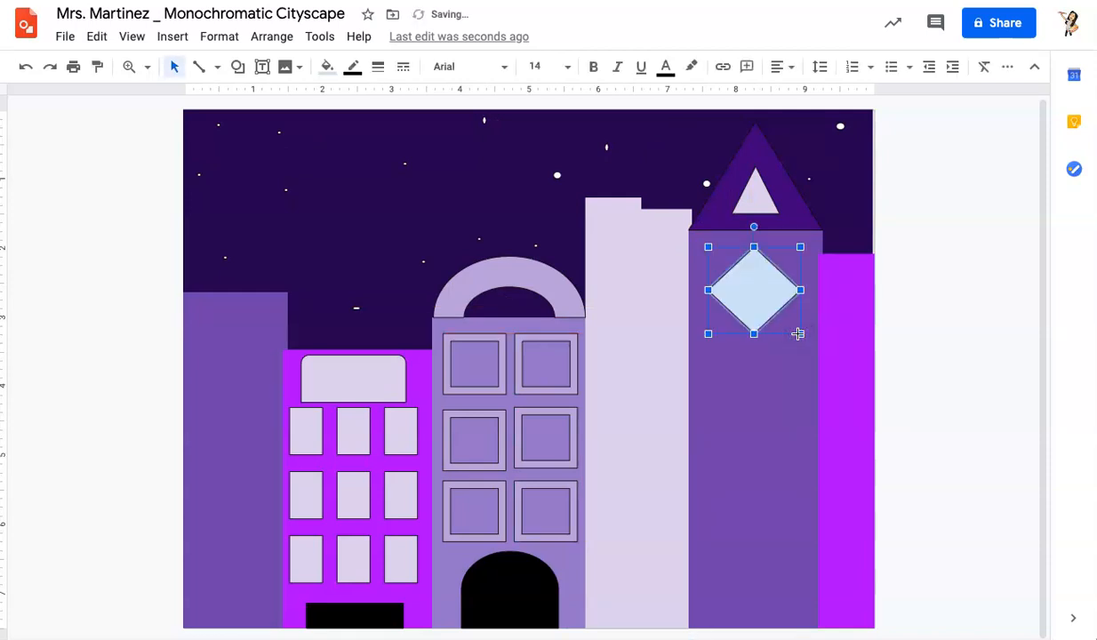
click(325, 67)
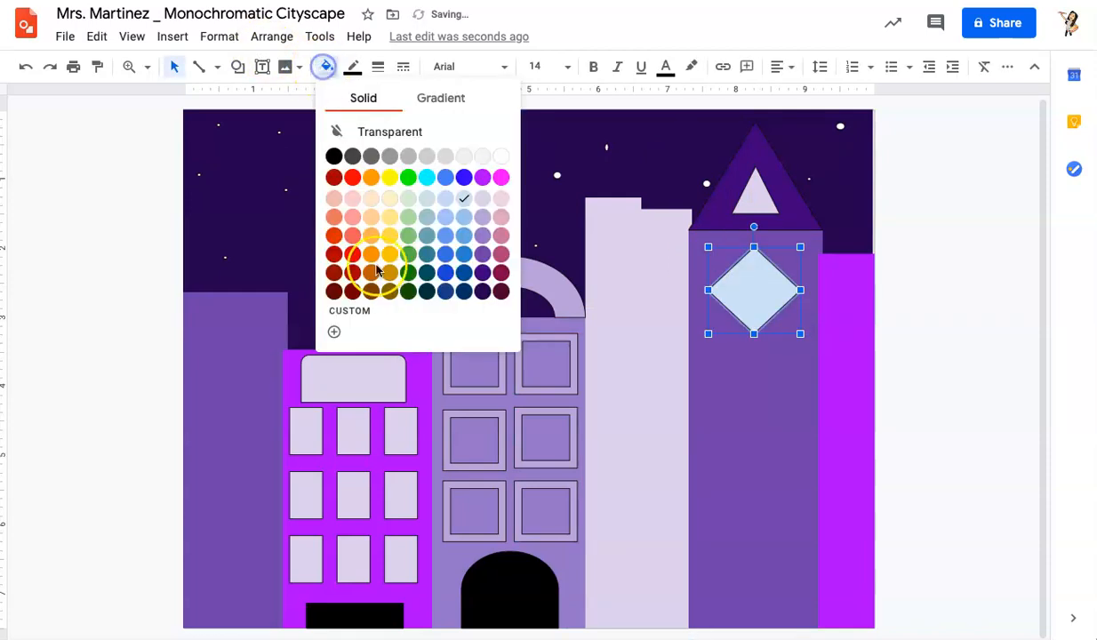
click(481, 260)
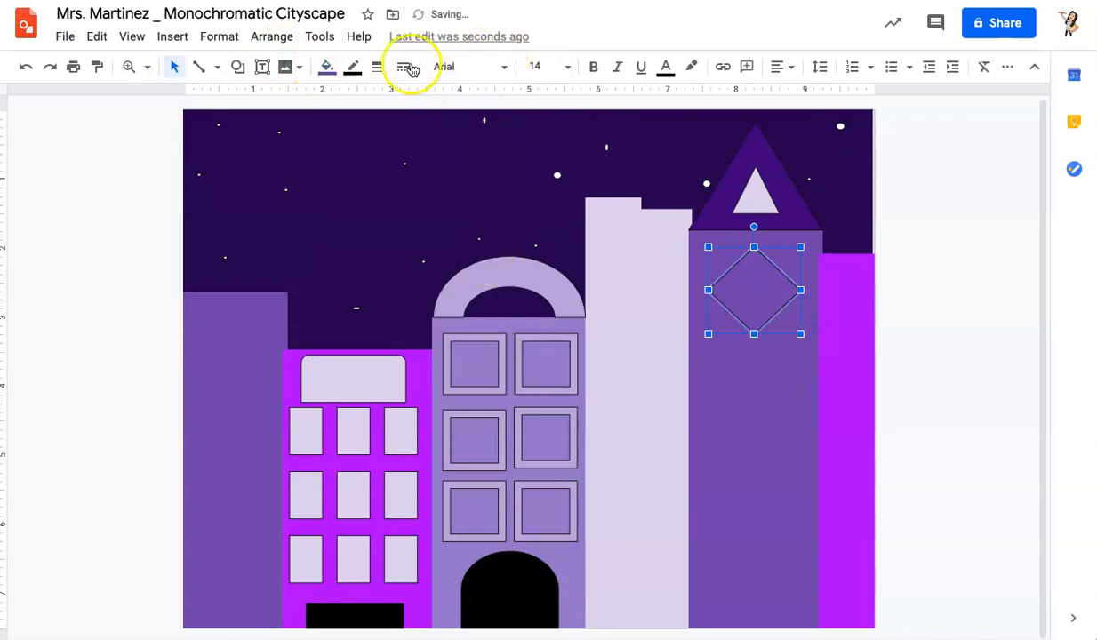
click(325, 66)
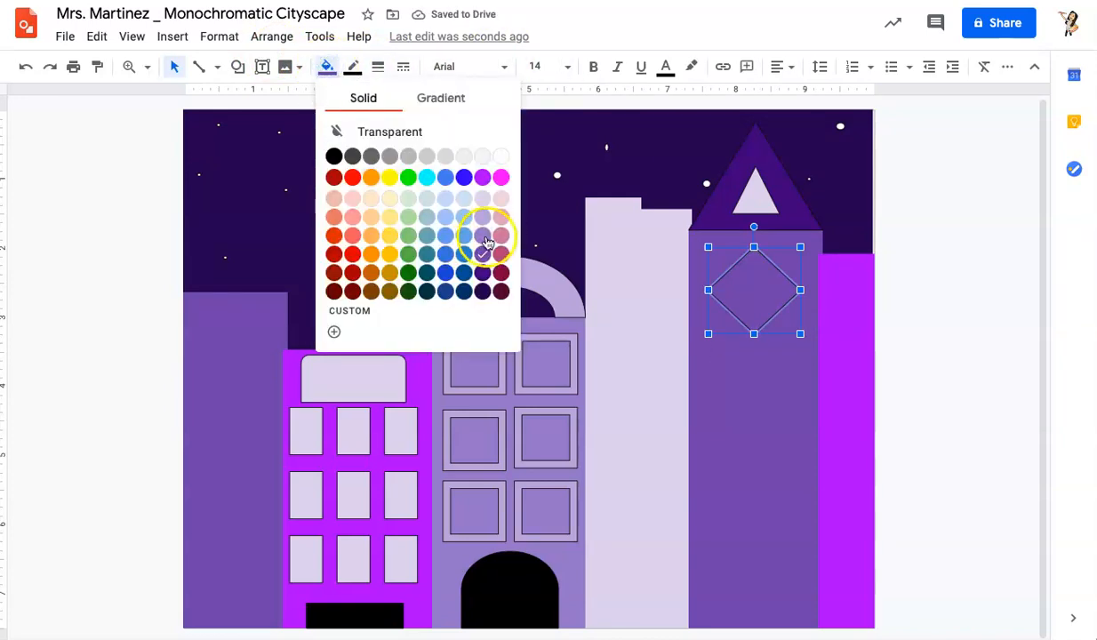
click(482, 236)
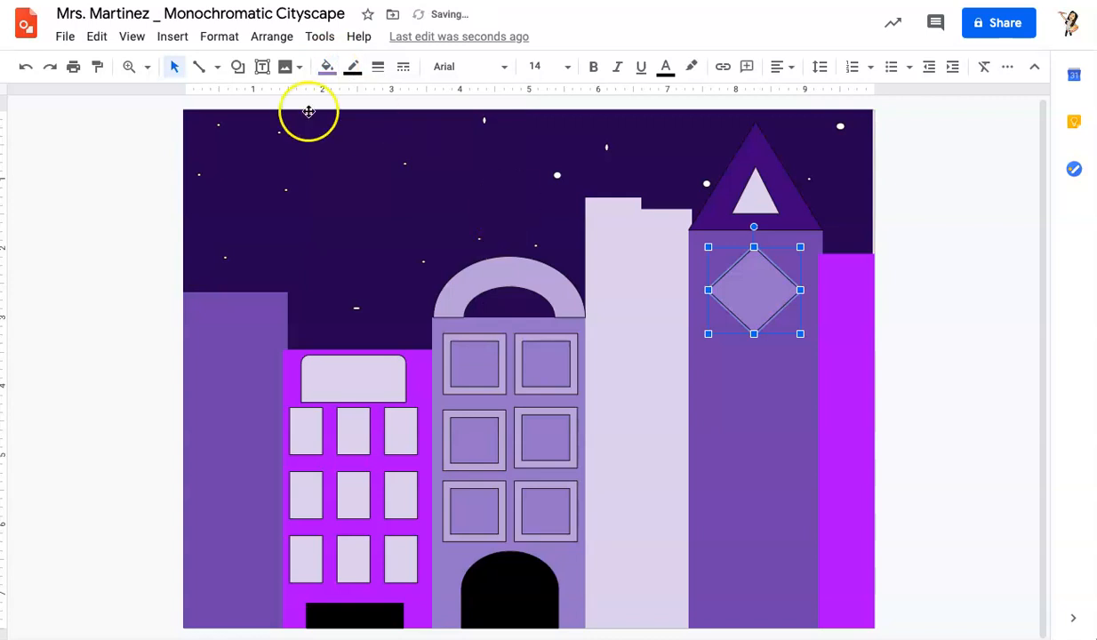
Step: Copy the diamond and paste several copies of it
click(96, 36)
click(115, 165)
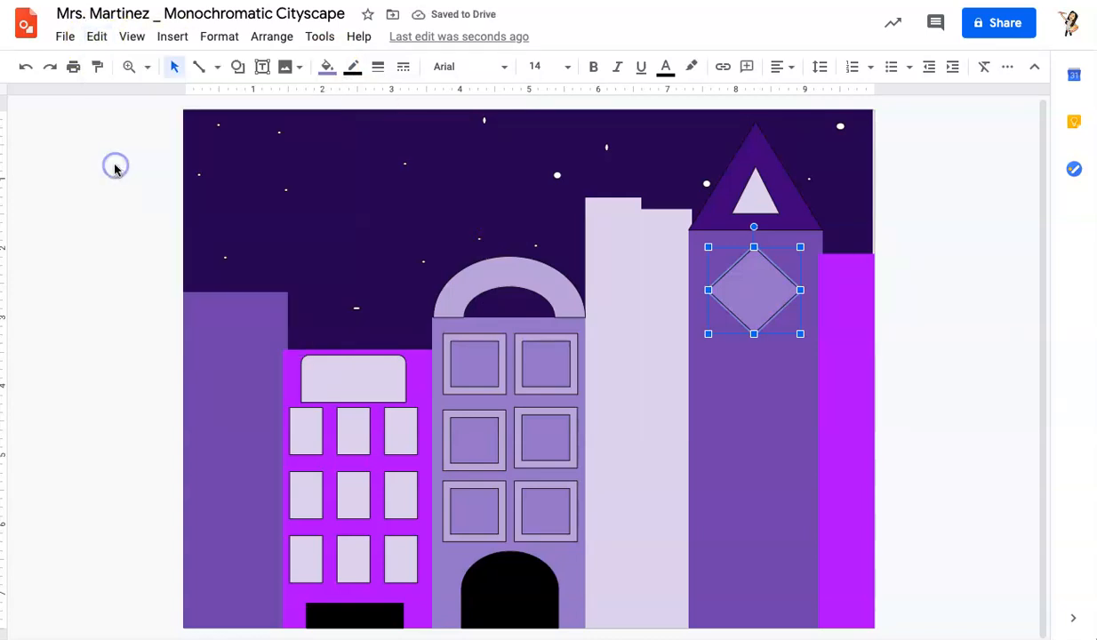
click(98, 38)
click(121, 193)
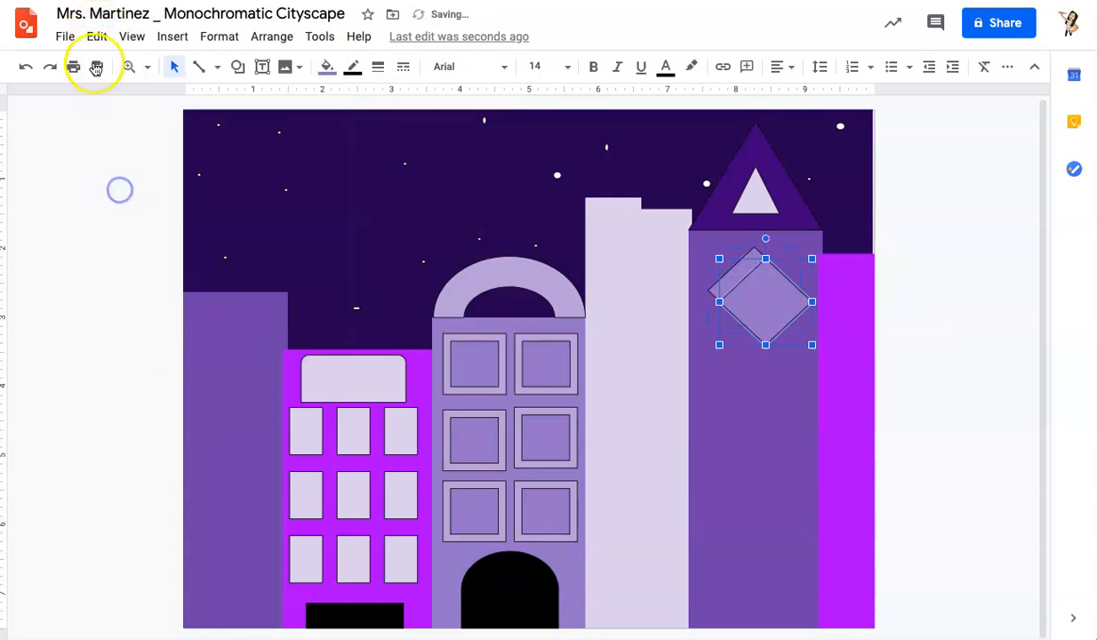
click(95, 35)
click(129, 188)
click(96, 36)
click(126, 189)
click(96, 36)
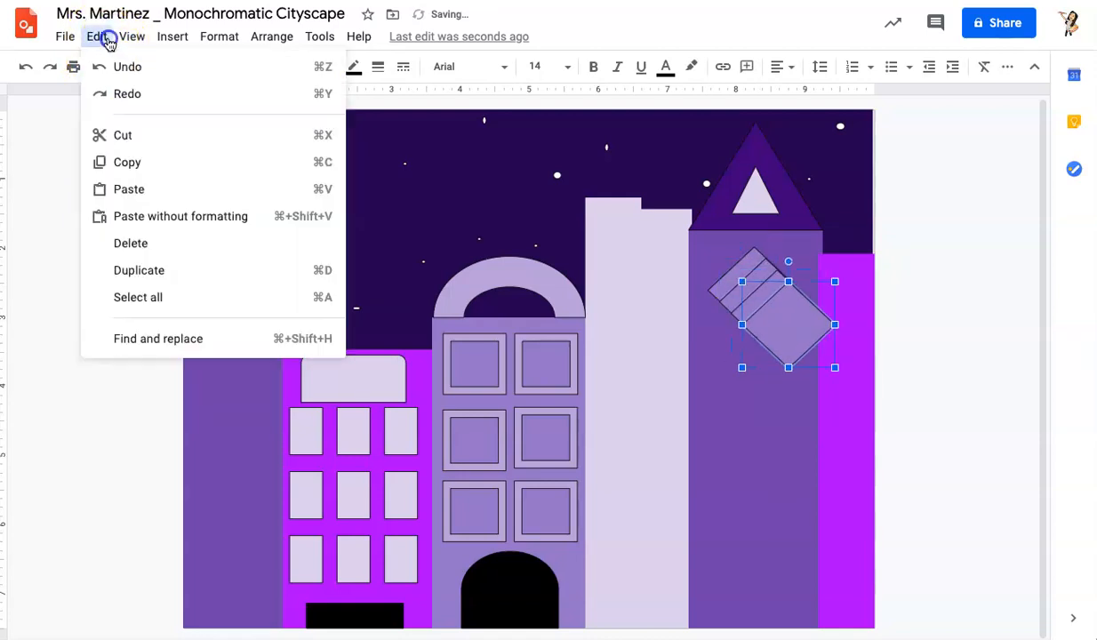
click(129, 187)
Step: Arrange the diamond copies in a staggered column of four down the right building
drag(802, 344, 751, 551)
drag(779, 328, 739, 454)
click(772, 326)
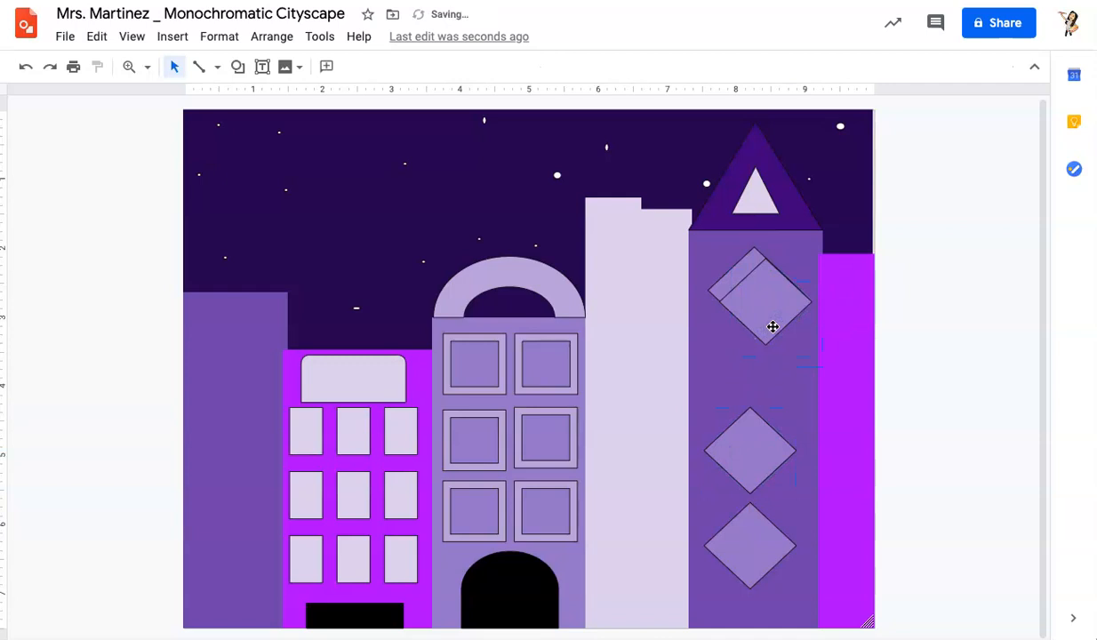
drag(768, 292, 751, 345)
click(747, 266)
drag(746, 269, 741, 246)
click(753, 334)
drag(759, 355, 778, 355)
drag(745, 448, 737, 450)
drag(759, 536, 772, 529)
click(126, 479)
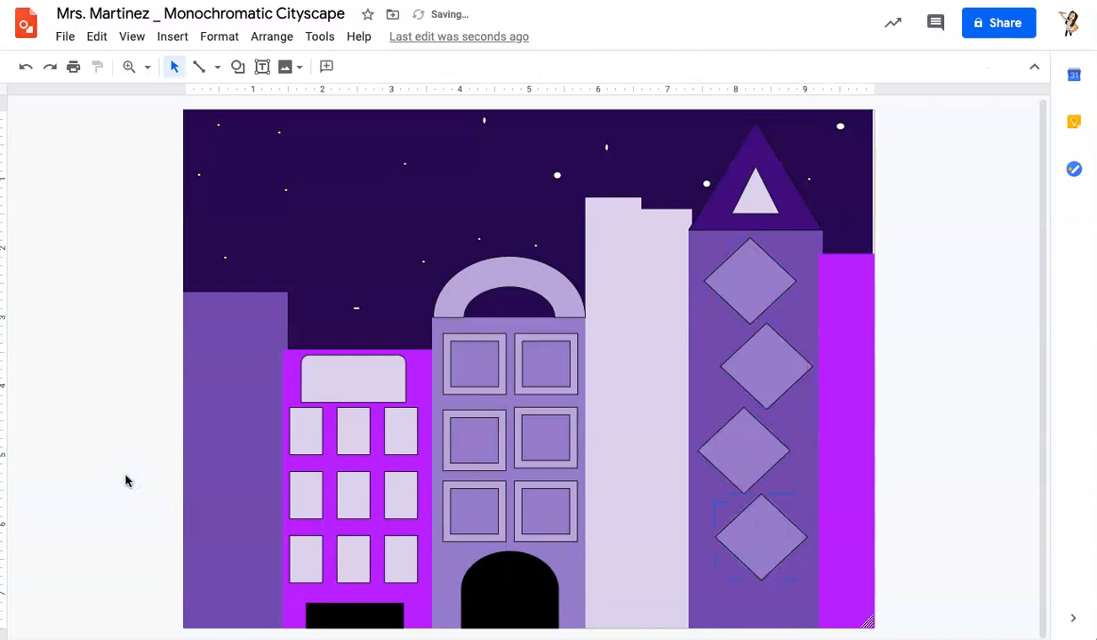
click(237, 65)
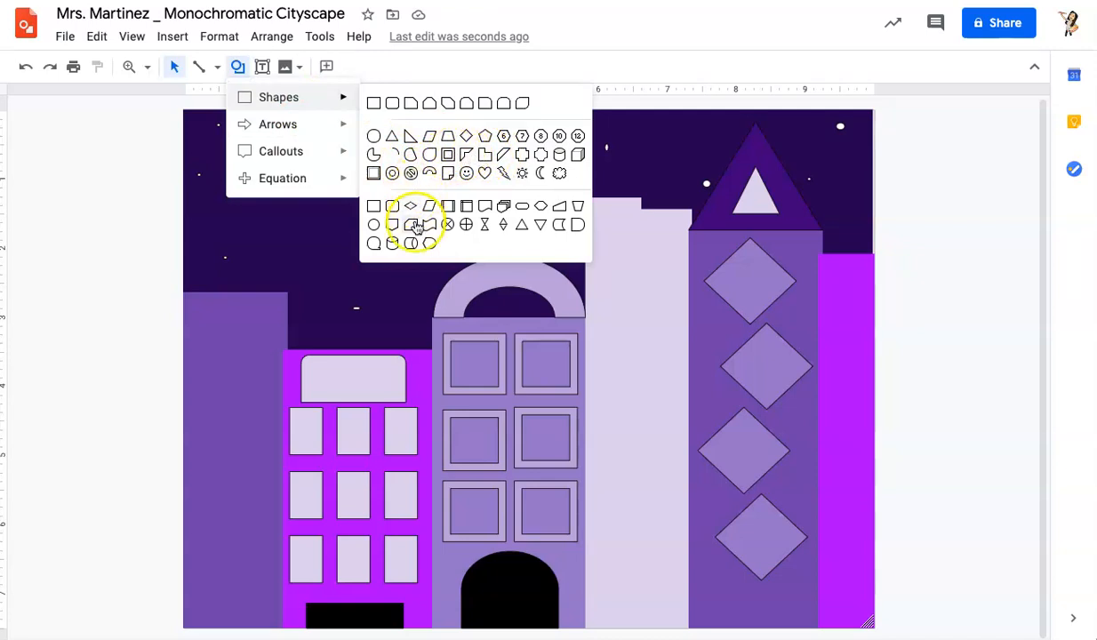
click(142, 225)
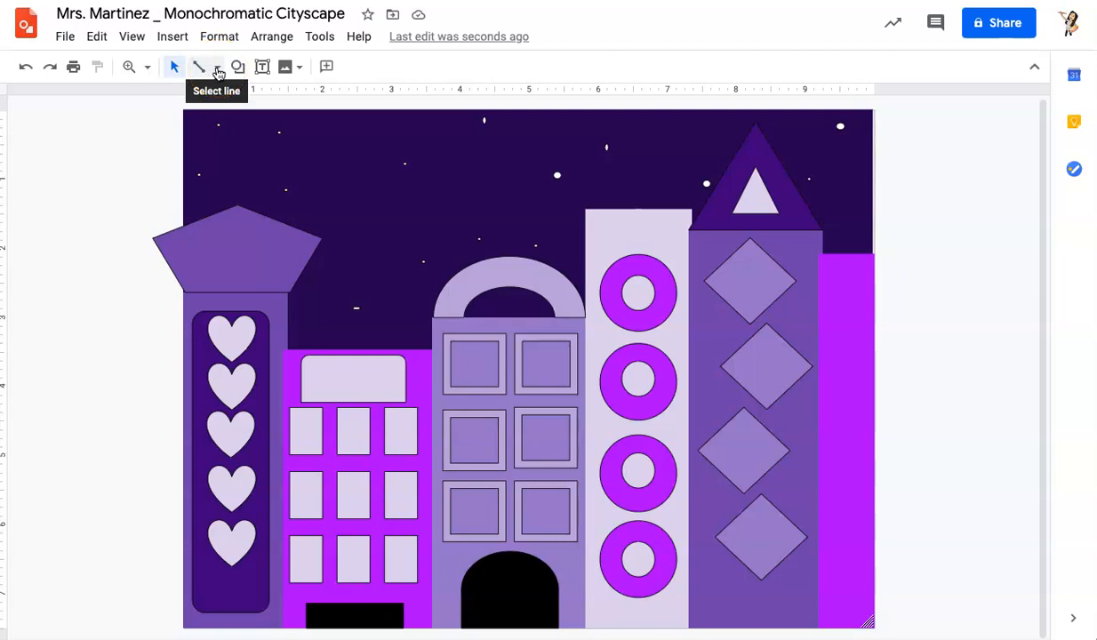
Step: Draw two vertical lines running from the top to the bottom of the rightmost building
click(218, 70)
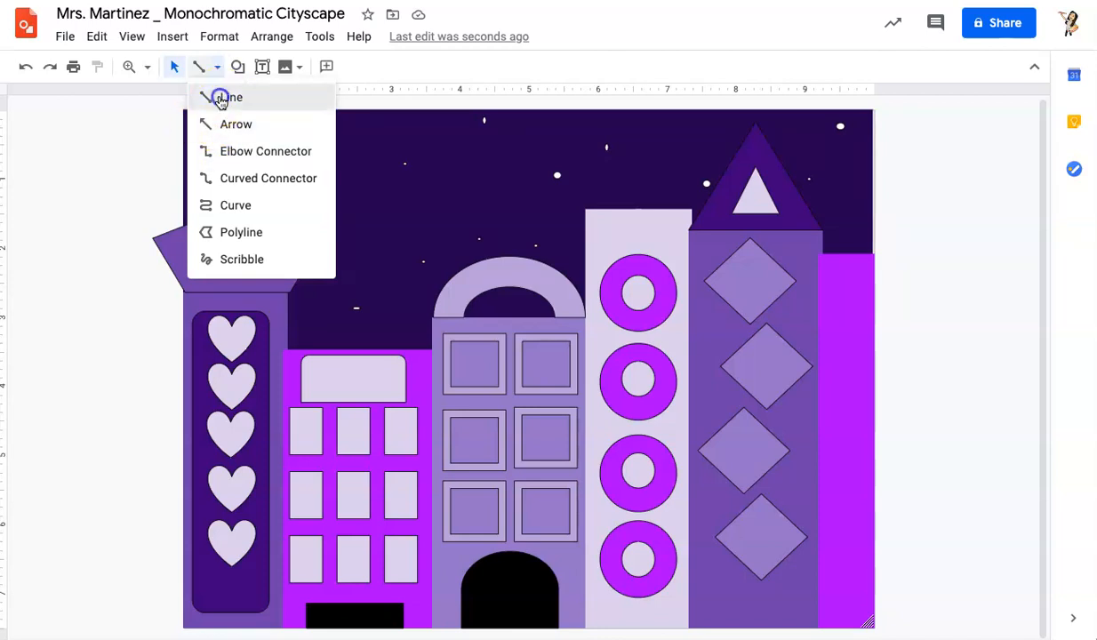
click(218, 96)
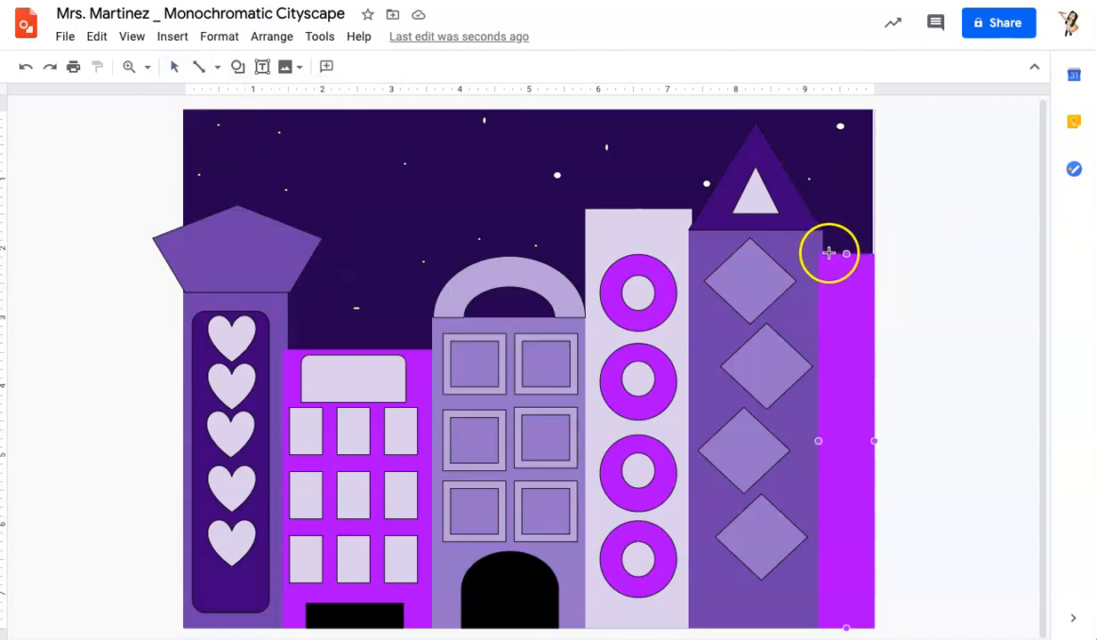
drag(829, 253, 910, 334)
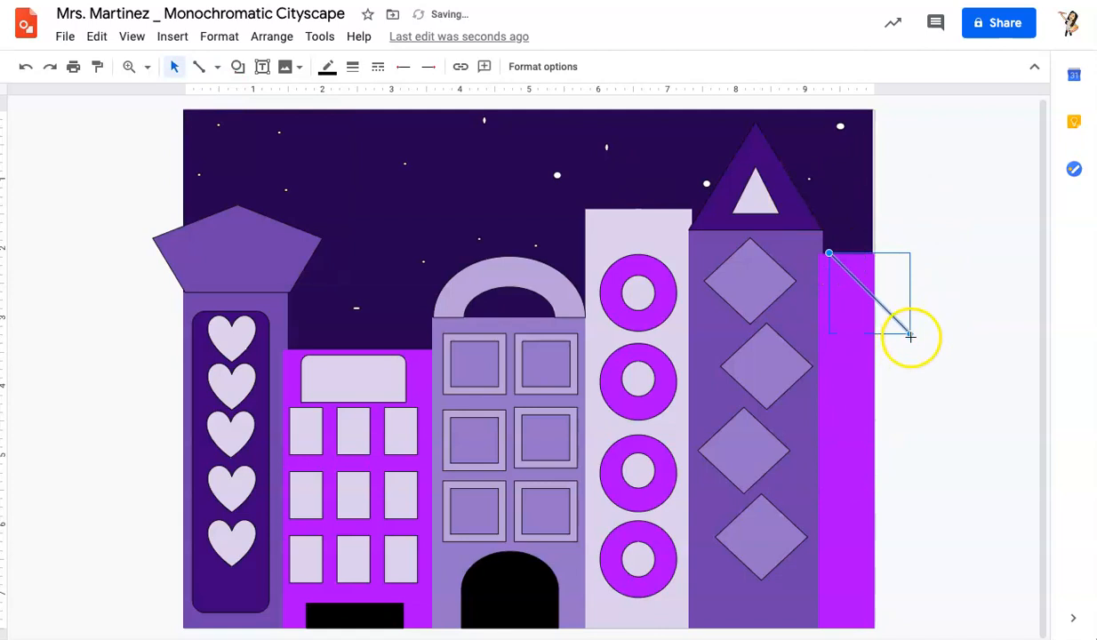
drag(910, 333, 829, 628)
click(201, 67)
mouse_move(999, 358)
mouse_down()
mouse_move(918, 280)
mouse_move(846, 255)
mouse_up()
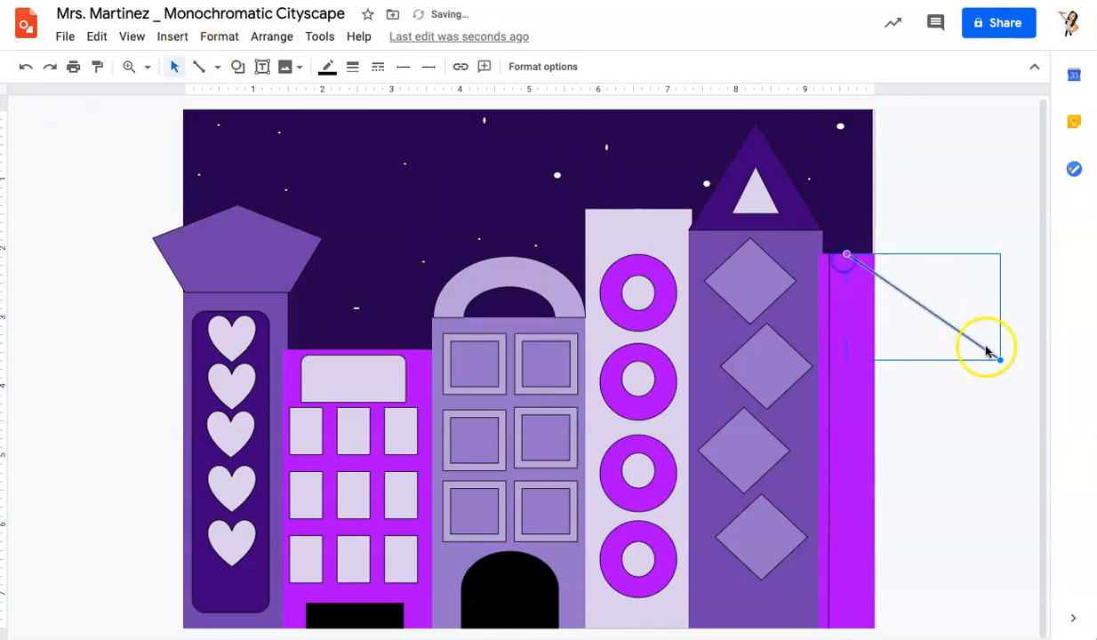
drag(1000, 360, 834, 624)
click(538, 396)
Step: Draw a third vertical line near the right edge of the rightmost building, forming stripes
click(197, 68)
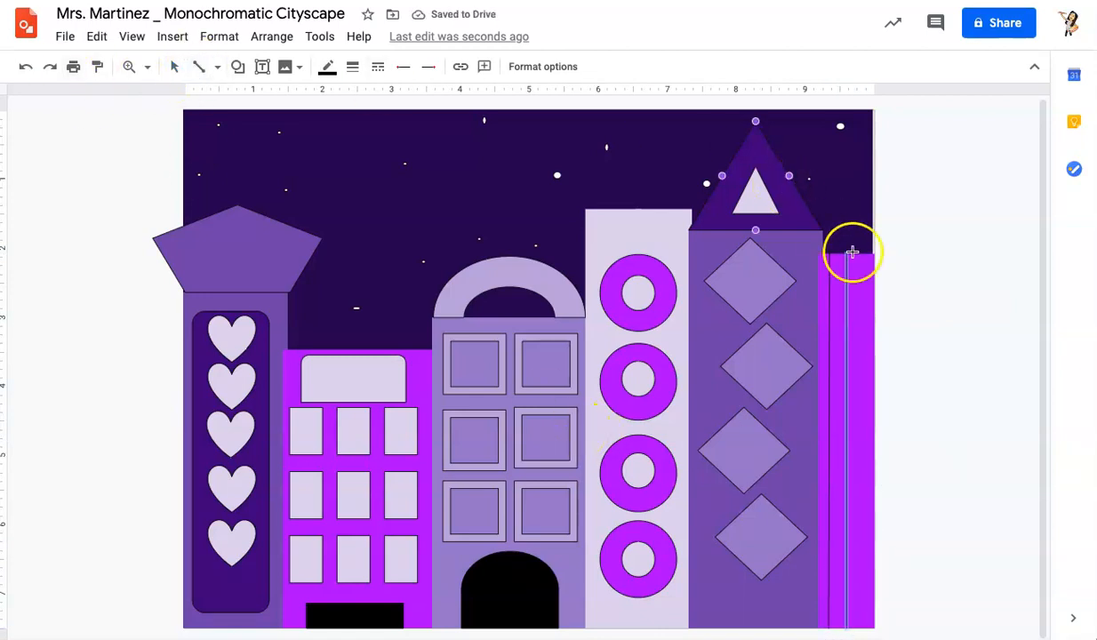
click(907, 279)
drag(904, 279, 867, 255)
click(993, 362)
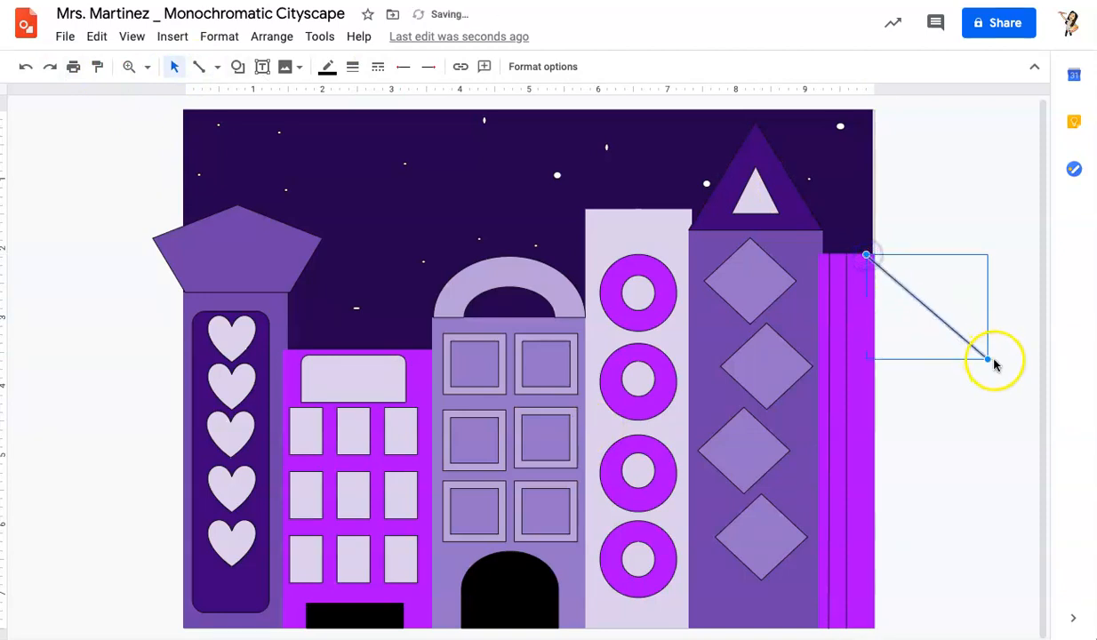
drag(946, 466, 863, 628)
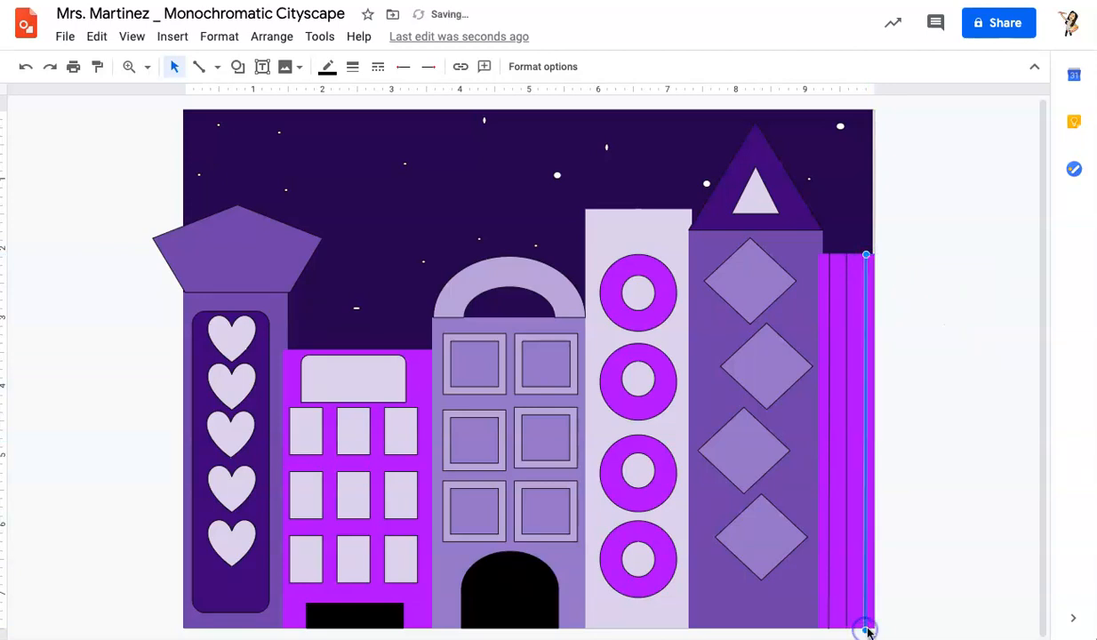
click(874, 567)
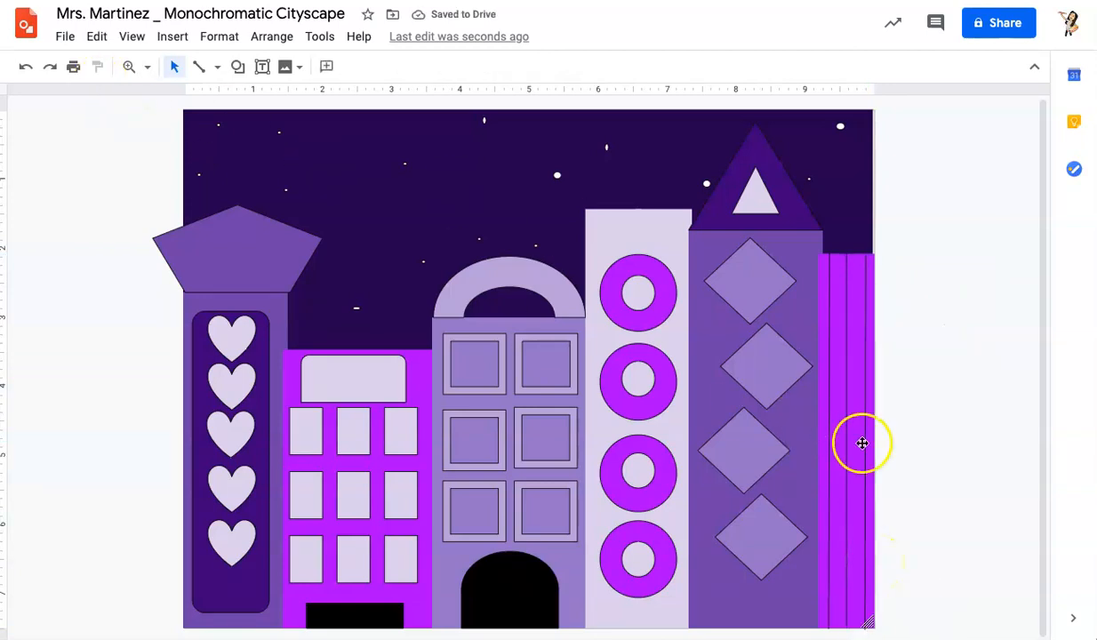
click(882, 419)
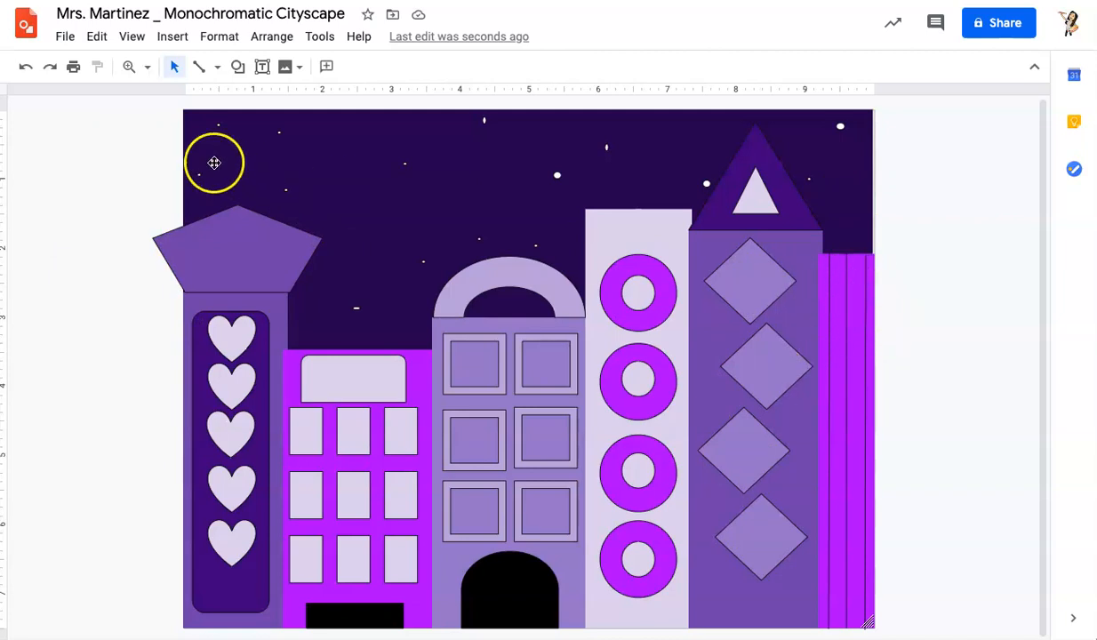
Step: Select all shapes in the drawing and set their border color to transparent
click(174, 68)
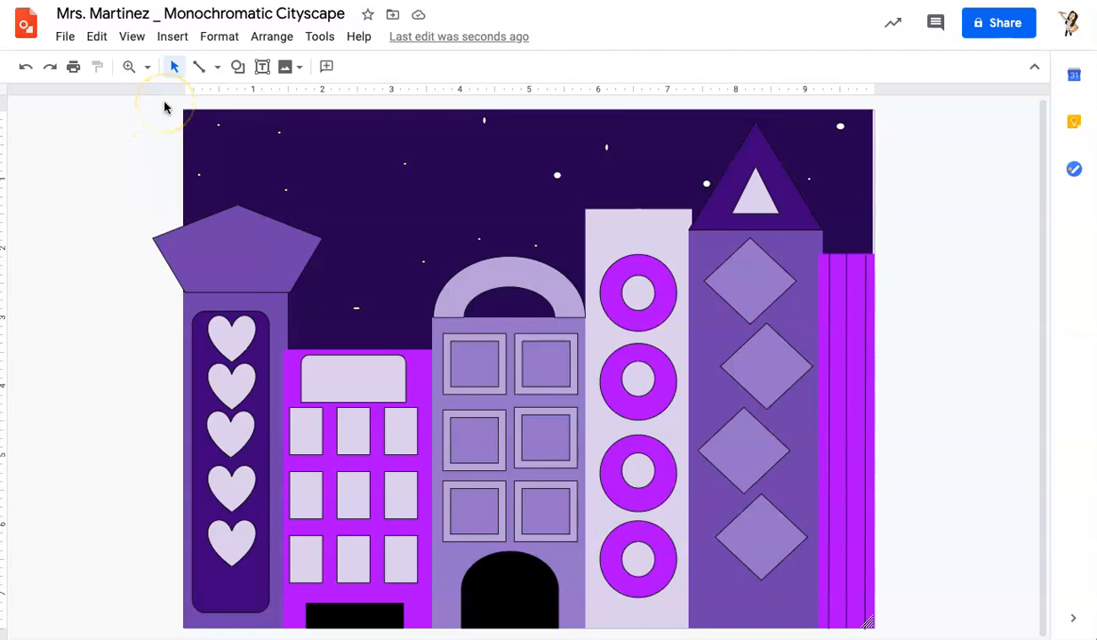
drag(164, 103, 798, 635)
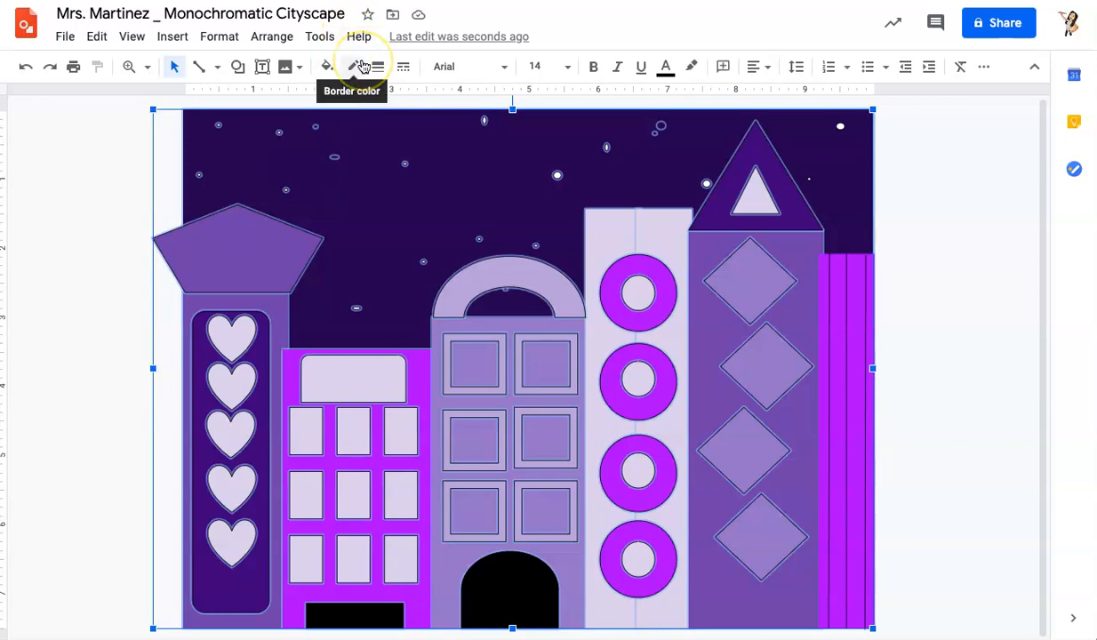
click(363, 66)
click(383, 103)
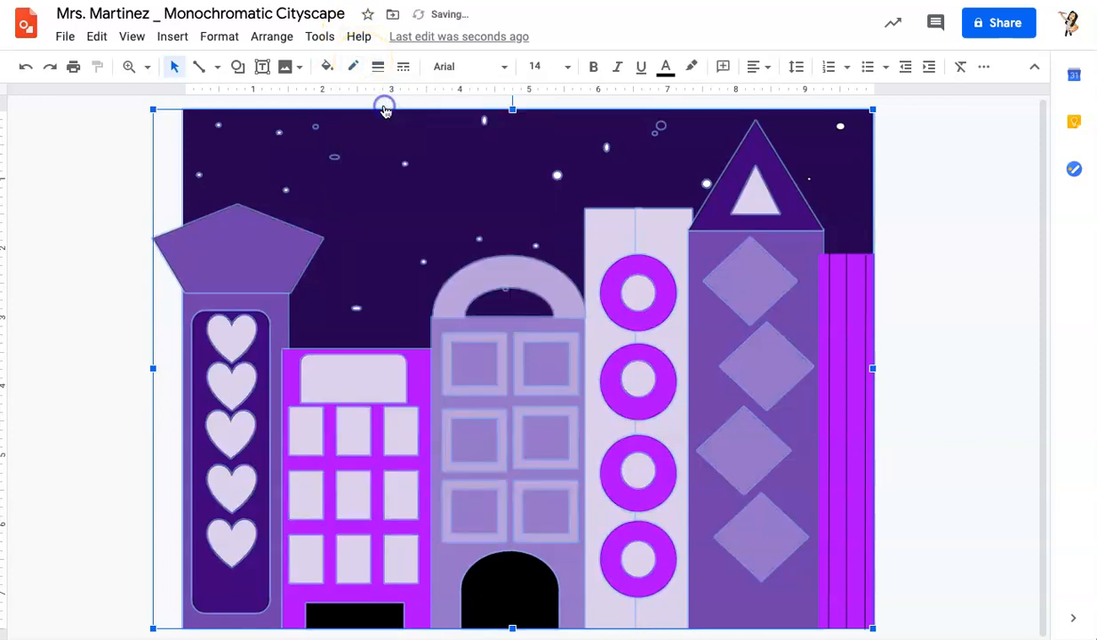
click(910, 353)
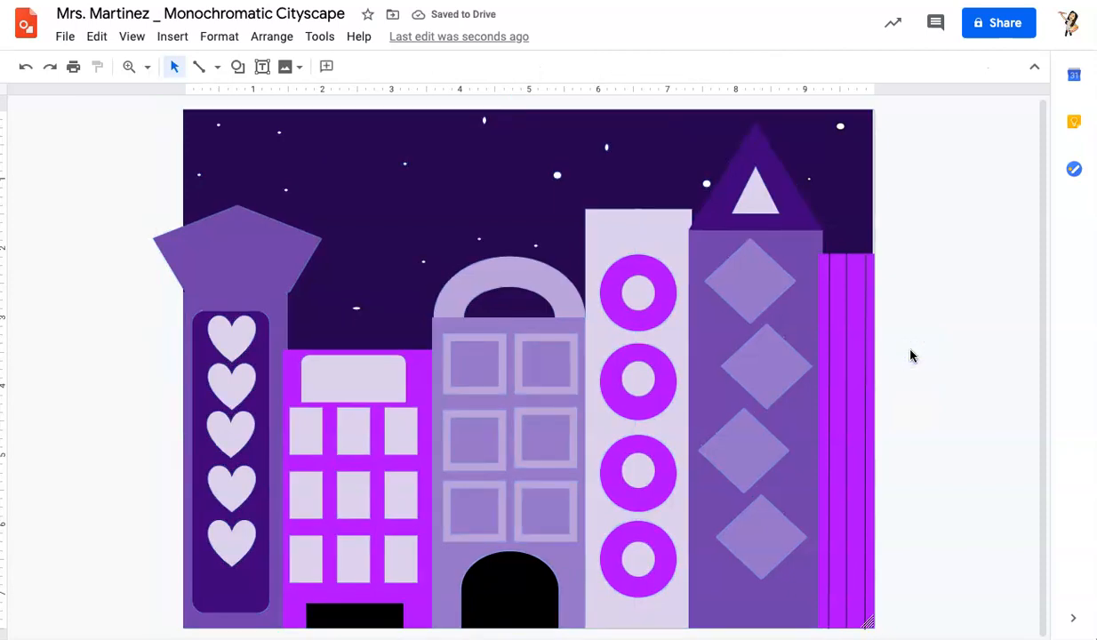